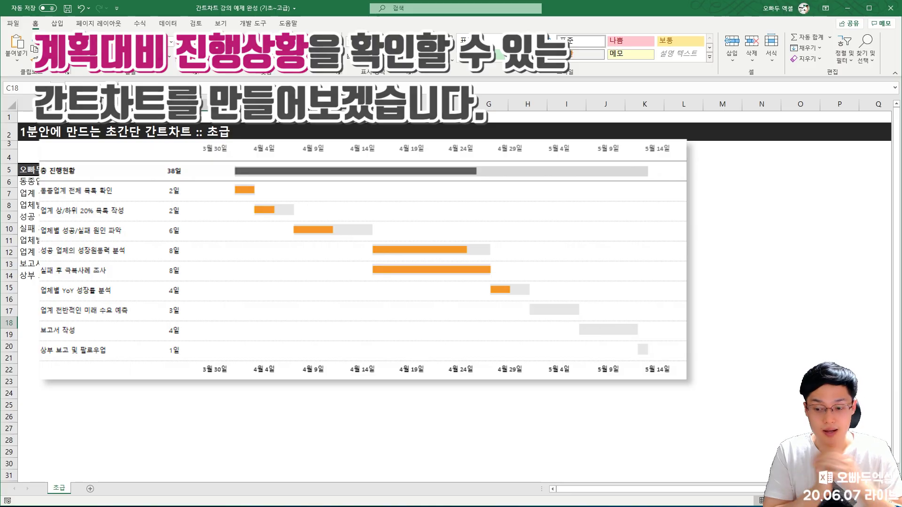
Examine the list of task names in the project column, from the header down to the final reporting task.
{"action": "left_click_drag", "start_coordinate": [47, 169], "coordinate": [202, 254]}
{"action": "left_click_drag", "start_coordinate": [53, 169], "coordinate": [70, 263]}
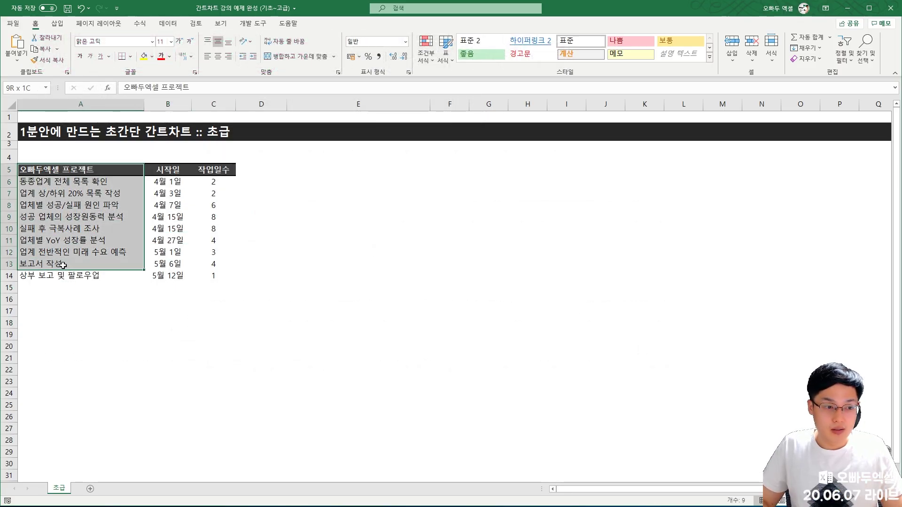
{"action": "left_click", "coordinate": [71, 275]}
{"action": "left_click_drag", "start_coordinate": [73, 173], "coordinate": [76, 253]}
{"action": "left_click", "coordinate": [75, 264]}
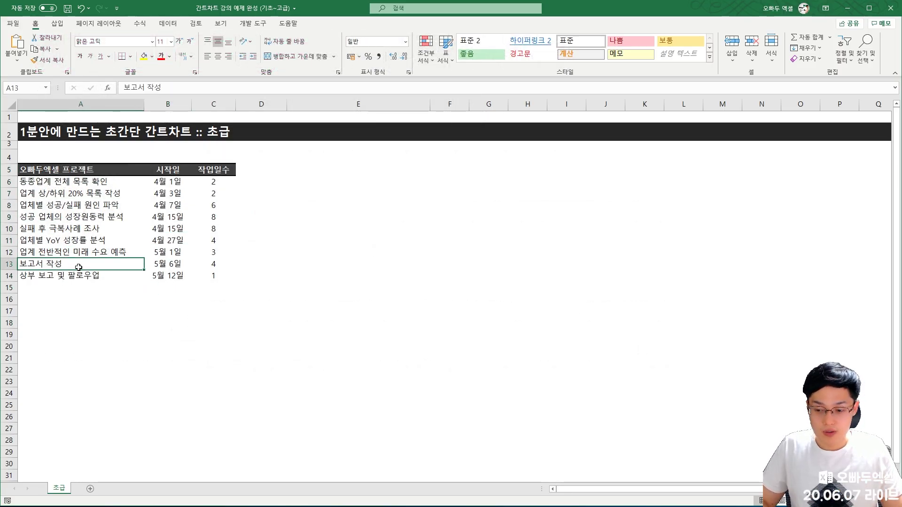
{"action": "left_click_drag", "start_coordinate": [71, 193], "coordinate": [70, 205]}
{"action": "left_click", "coordinate": [75, 251]}
{"action": "left_click_drag", "start_coordinate": [74, 169], "coordinate": [75, 216]}
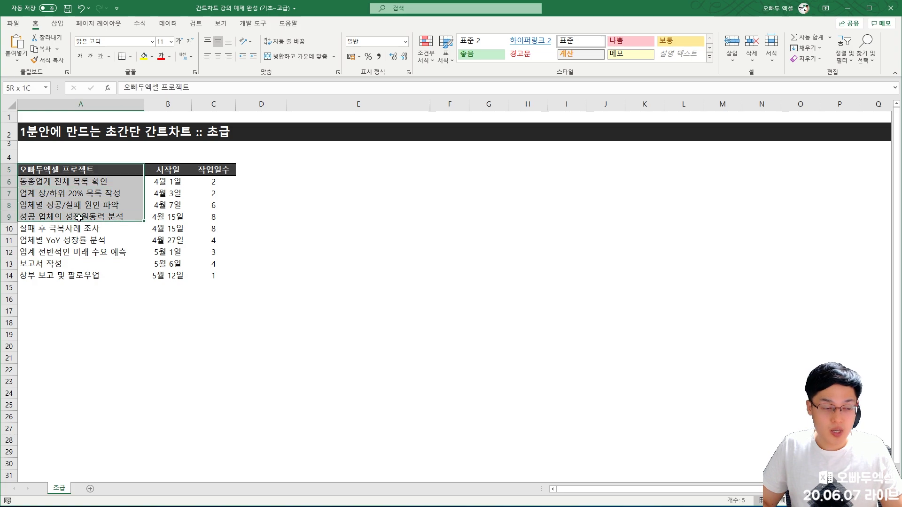
{"action": "left_click", "coordinate": [70, 275]}
{"action": "left_click_drag", "start_coordinate": [78, 170], "coordinate": [77, 254]}
{"action": "left_click", "coordinate": [83, 278]}
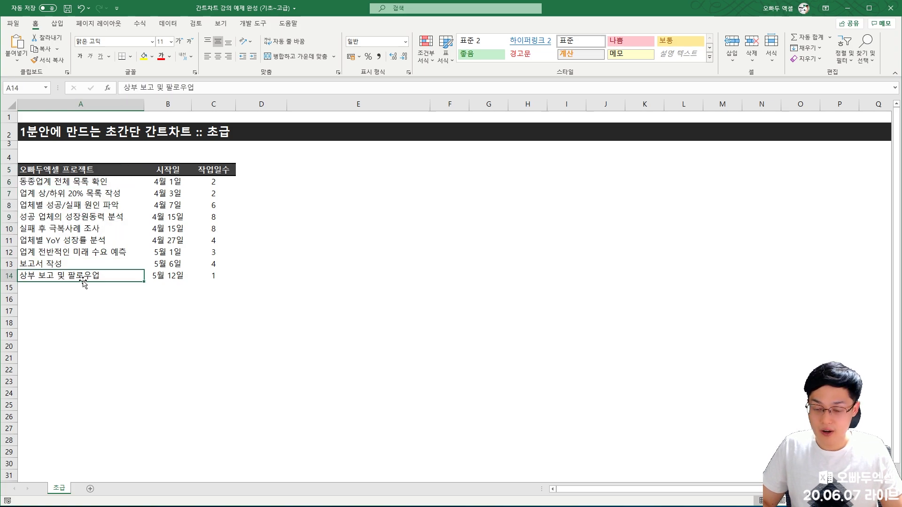
Review the start date (시작일) and duration (작업일수) columns, reading across the rows of the first two tasks.
{"action": "left_click_drag", "start_coordinate": [168, 170], "coordinate": [174, 253]}
{"action": "left_click", "coordinate": [168, 277]}
{"action": "left_click_drag", "start_coordinate": [213, 170], "coordinate": [213, 256]}
{"action": "left_click", "coordinate": [212, 302]}
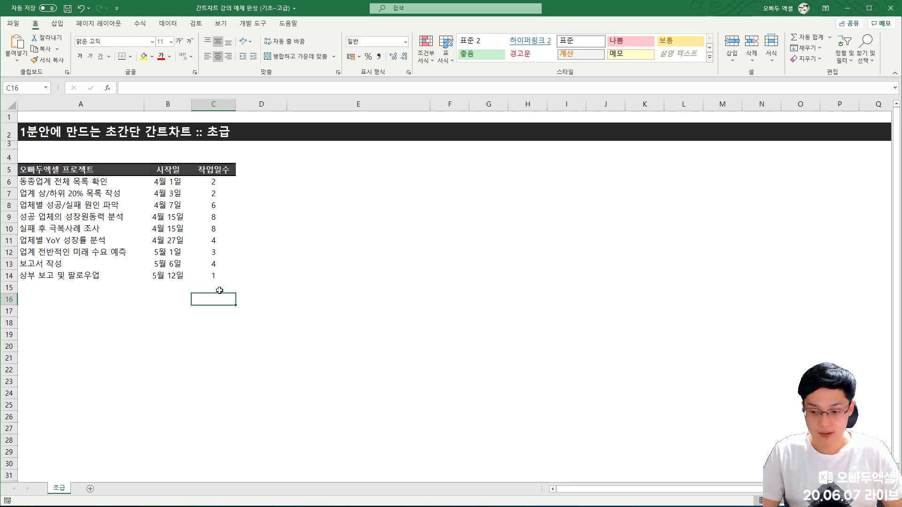
{"action": "left_click", "coordinate": [89, 182]}
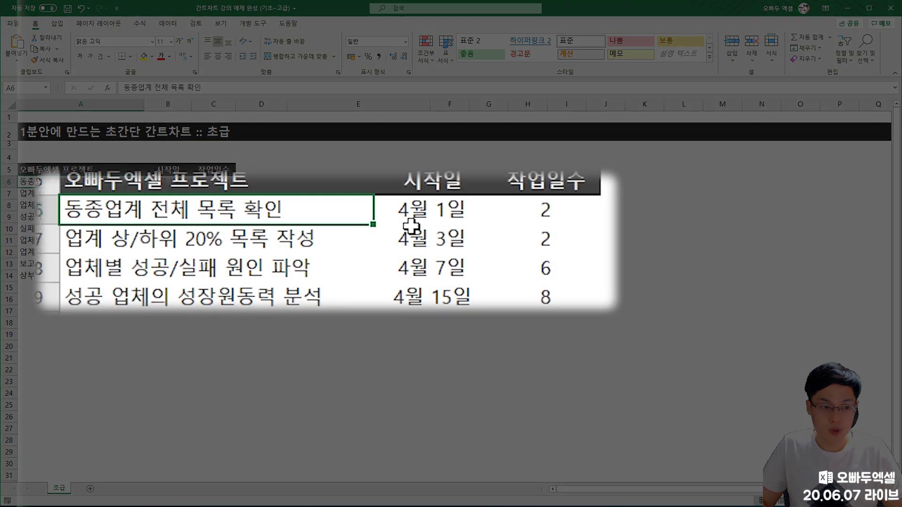
{"action": "left_click", "coordinate": [166, 182]}
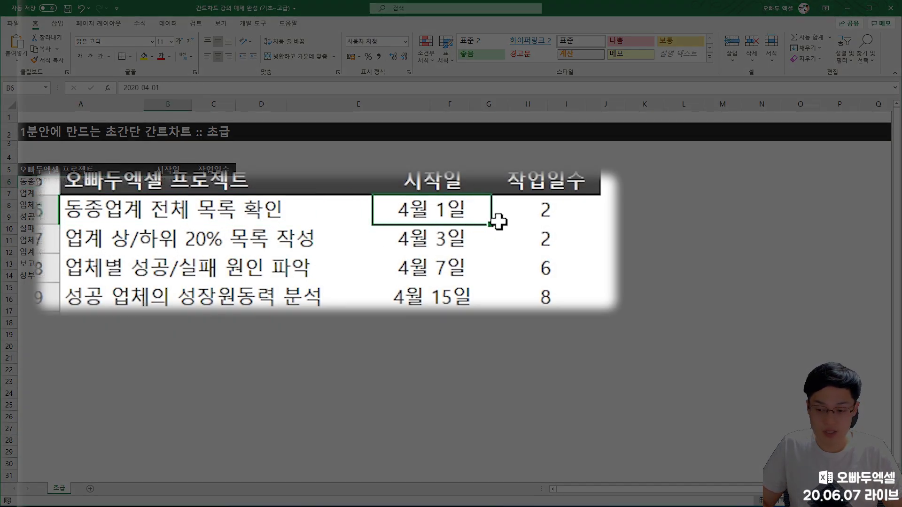
{"action": "left_click", "coordinate": [527, 212]}
{"action": "key", "text": "Return"}
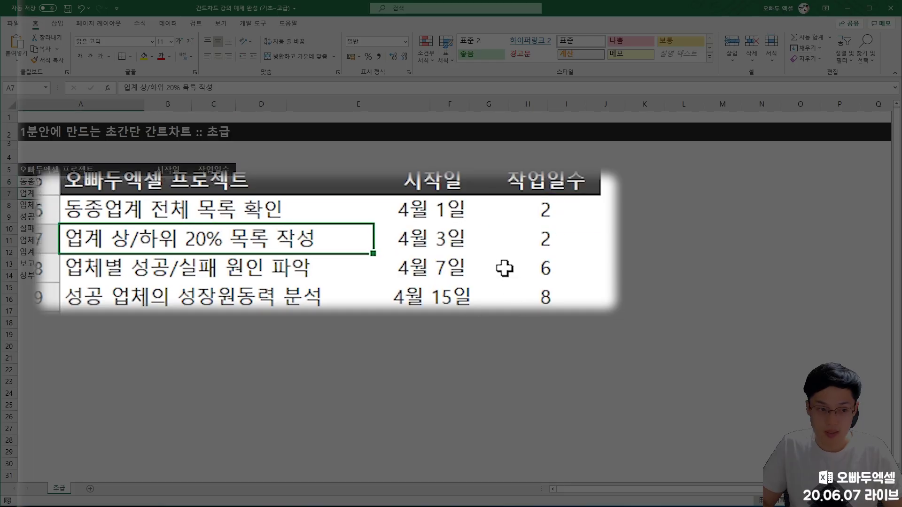
{"action": "left_click", "coordinate": [470, 243]}
{"action": "left_click", "coordinate": [566, 240]}
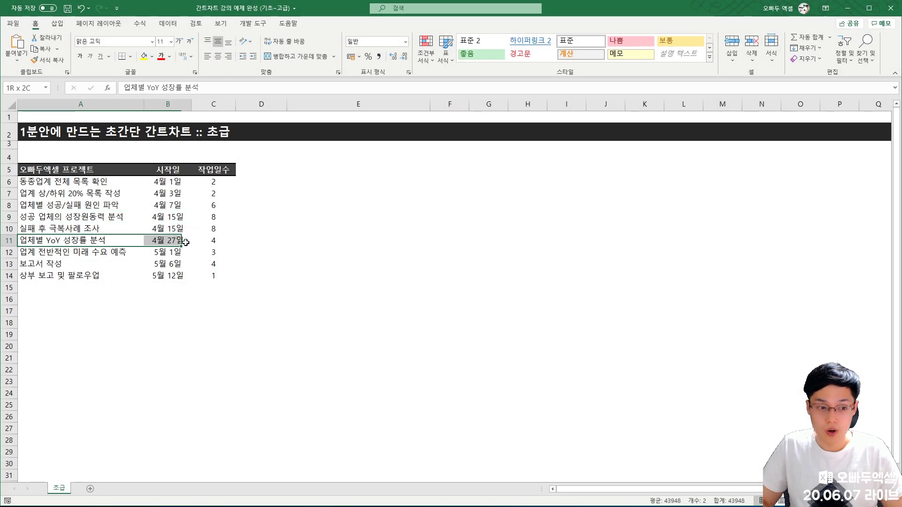
{"action": "left_click", "coordinate": [150, 275]}
{"action": "key", "text": "ctrl+a"}
{"action": "left_click", "coordinate": [206, 298]}
{"action": "key", "text": "ctrl+Up"}
{"action": "key", "text": "ctrl+Left"}
{"action": "key", "text": "ctrl+Up"}
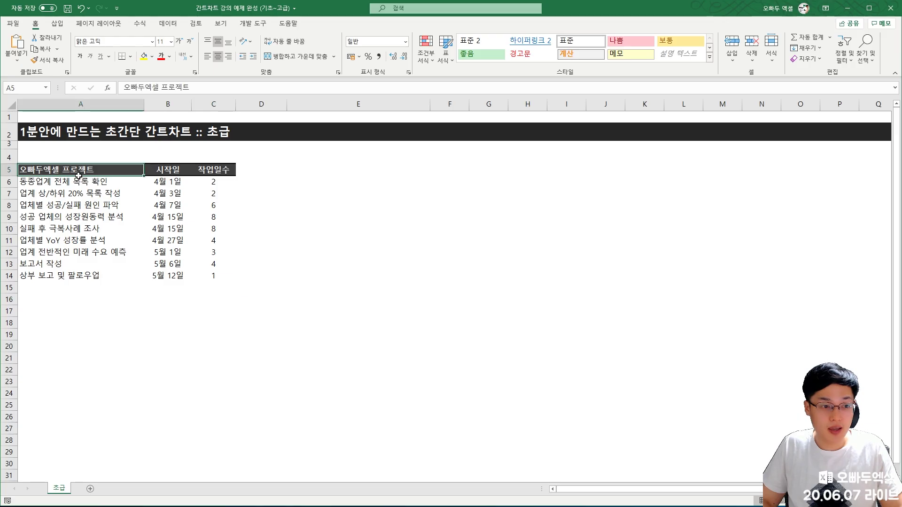
{"action": "key", "text": "ctrl+a"}
{"action": "left_click", "coordinate": [211, 319]}
{"action": "left_click_drag", "start_coordinate": [108, 166], "coordinate": [217, 280]}
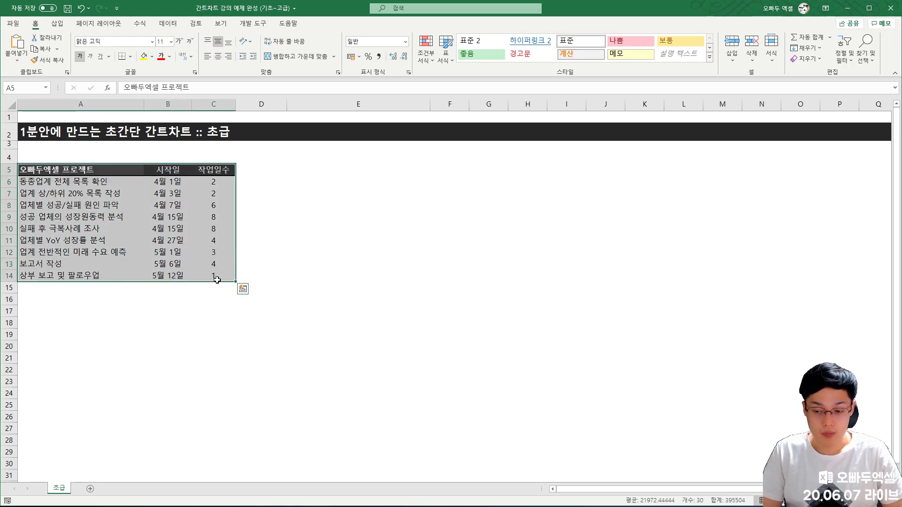
{"action": "left_click", "coordinate": [56, 23]}
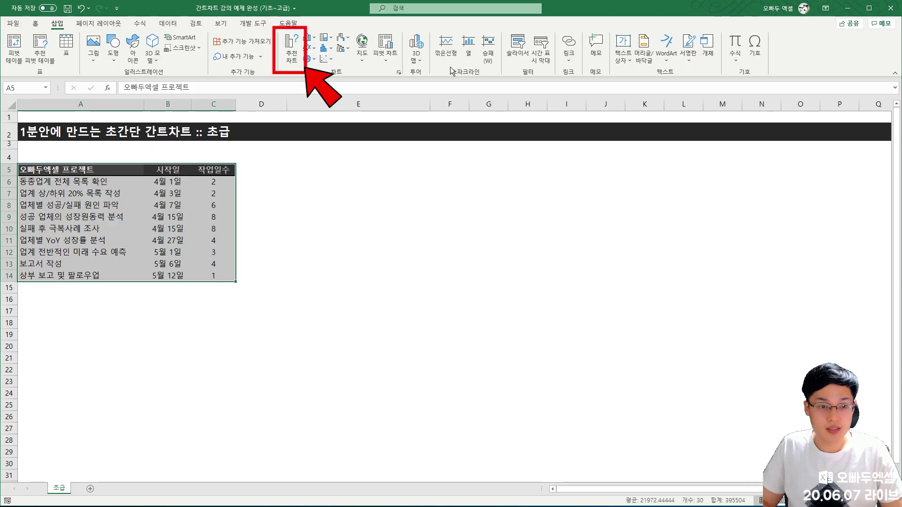
{"action": "left_click", "coordinate": [292, 51]}
{"action": "left_click_drag", "start_coordinate": [395, 123], "coordinate": [382, 150]}
{"action": "left_click", "coordinate": [335, 164]}
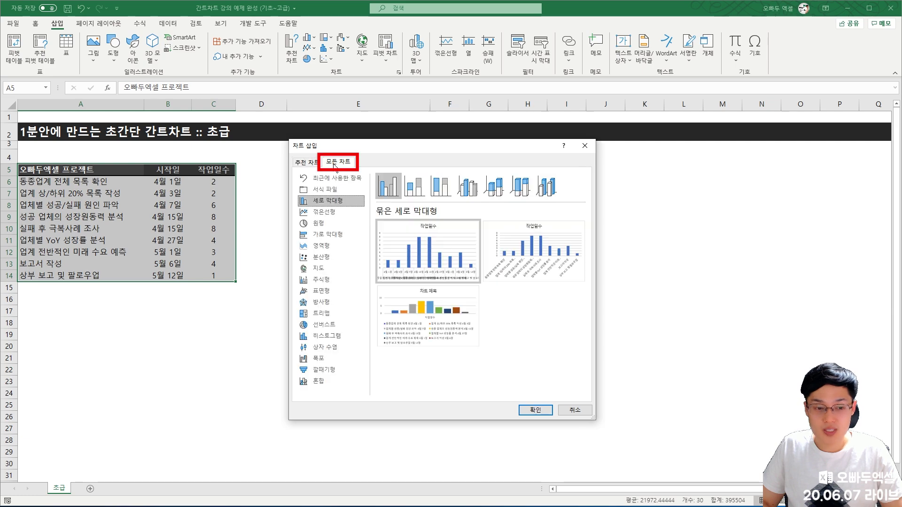
{"action": "left_click", "coordinate": [324, 236]}
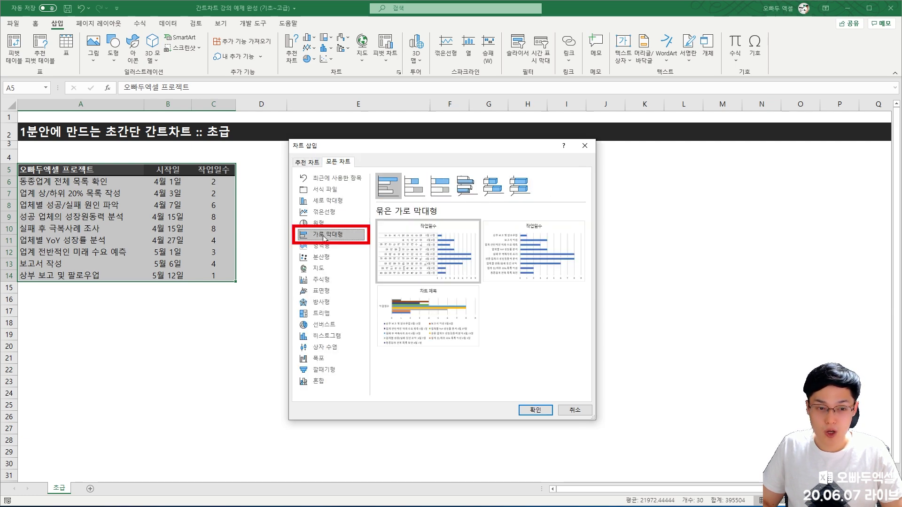
{"action": "left_click", "coordinate": [420, 191]}
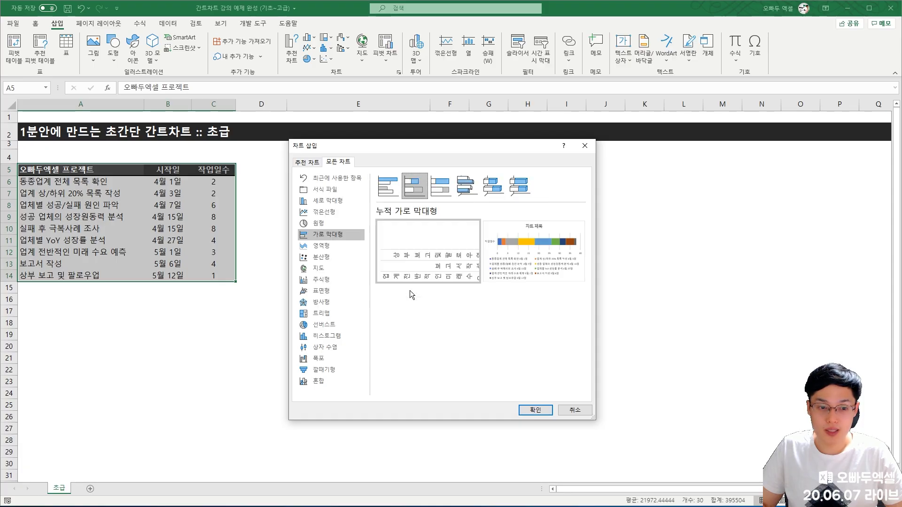
{"action": "mouse_move", "coordinate": [416, 270]}
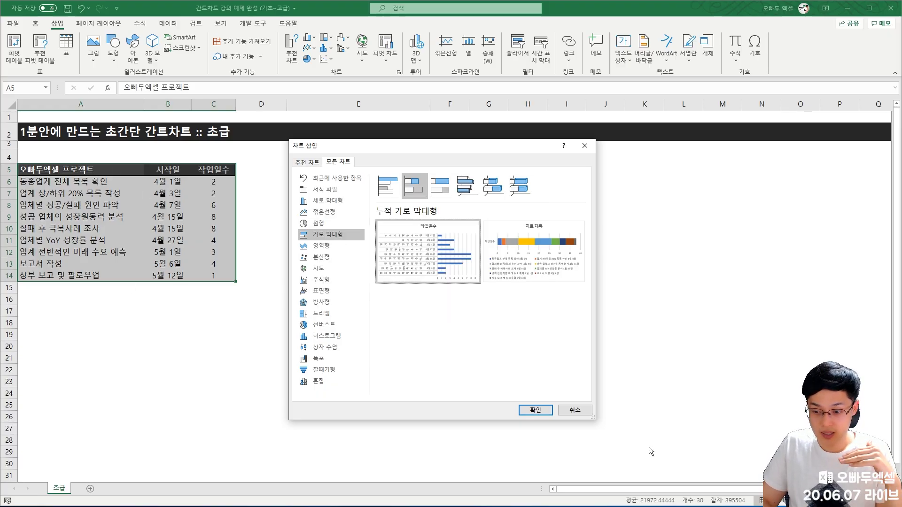
{"action": "left_click", "coordinate": [575, 410]}
{"action": "left_click", "coordinate": [214, 311]}
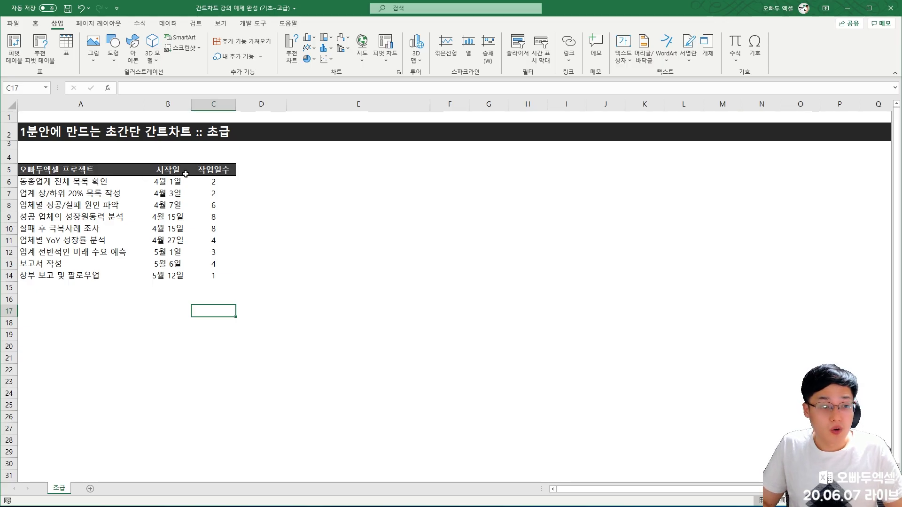
Change the number format of the start dates in B6:B14 to General (일반).
{"action": "left_click_drag", "start_coordinate": [178, 182], "coordinate": [169, 277]}
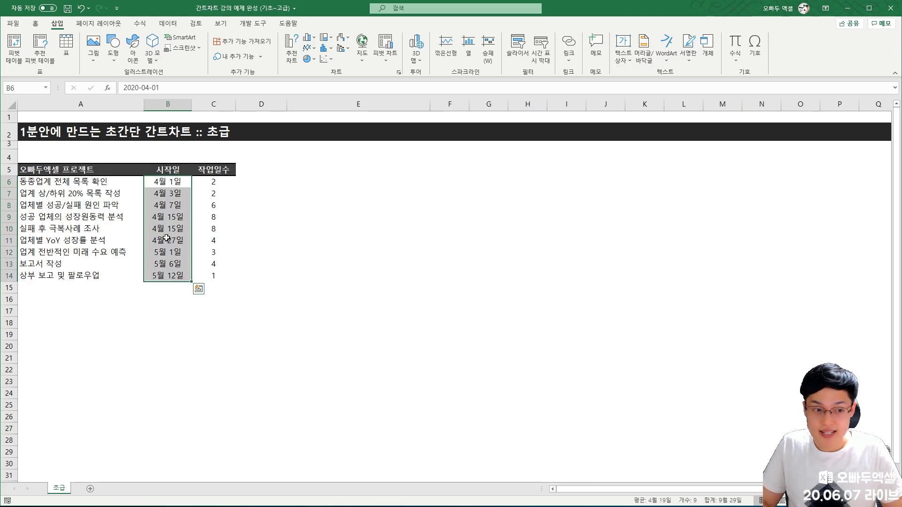
{"action": "left_click", "coordinate": [32, 24]}
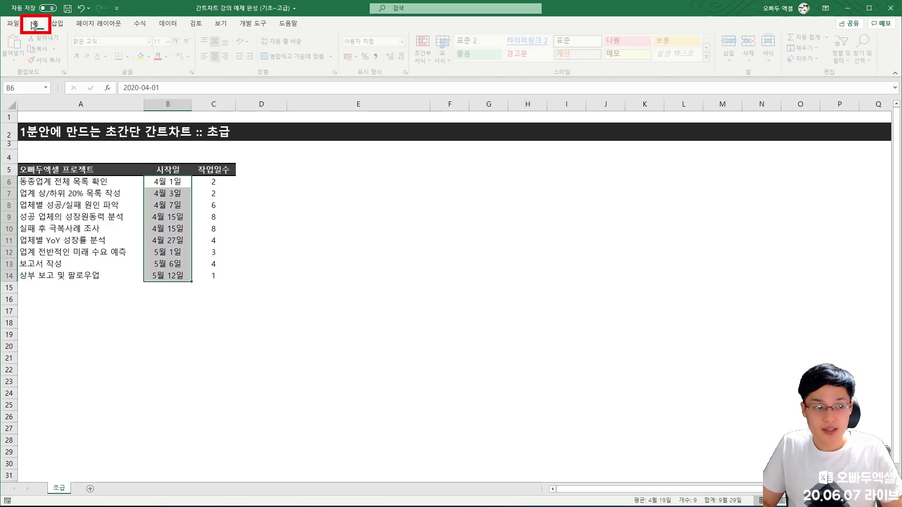
{"action": "left_click", "coordinate": [404, 42]}
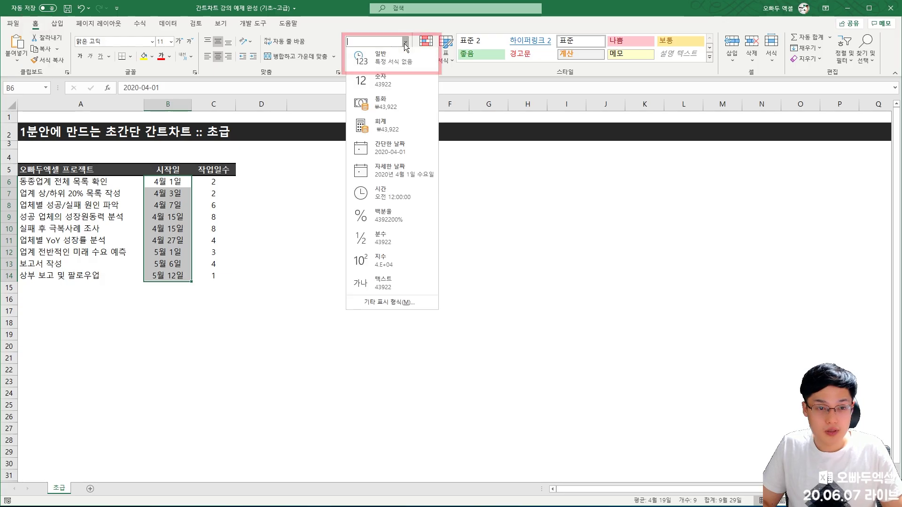
{"action": "left_click", "coordinate": [389, 57]}
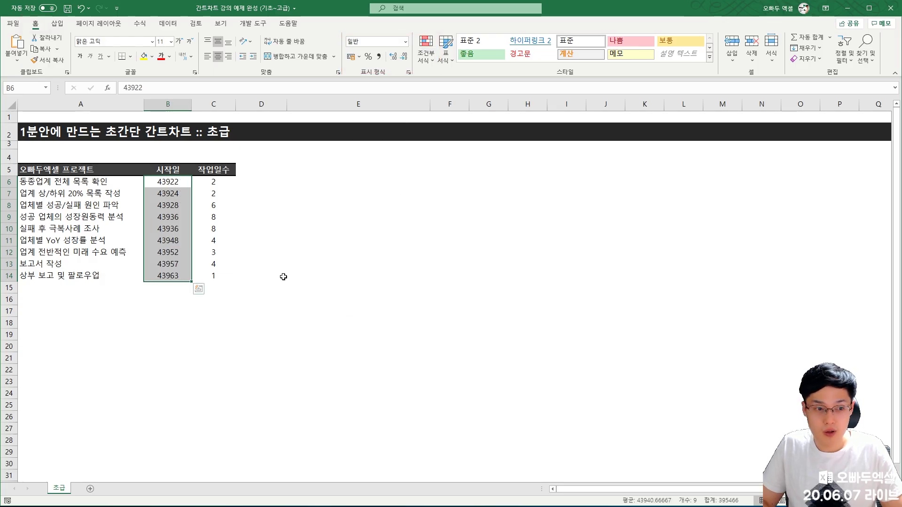
{"action": "left_click", "coordinate": [87, 216]}
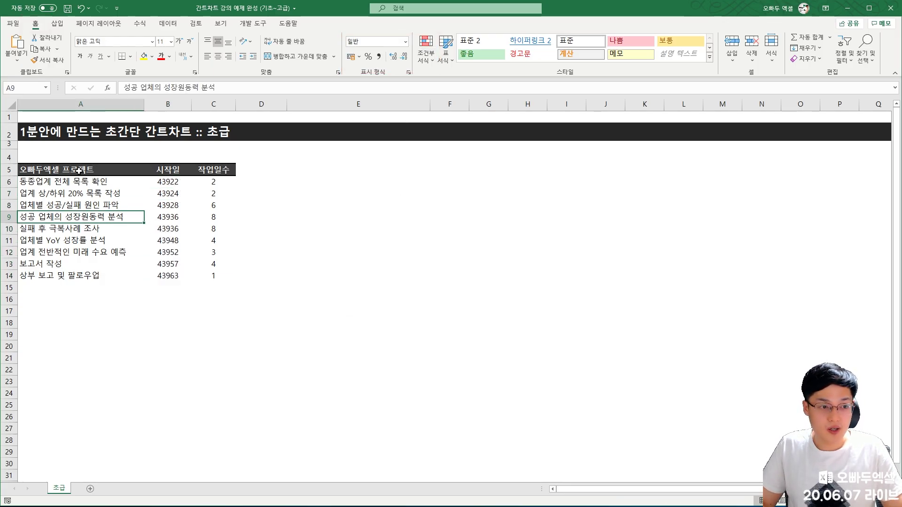
Insert a stacked bar chart (누적 가로 막대형) from the project table A5:C14, with the tasks as categories.
{"action": "left_click_drag", "start_coordinate": [77, 170], "coordinate": [216, 275]}
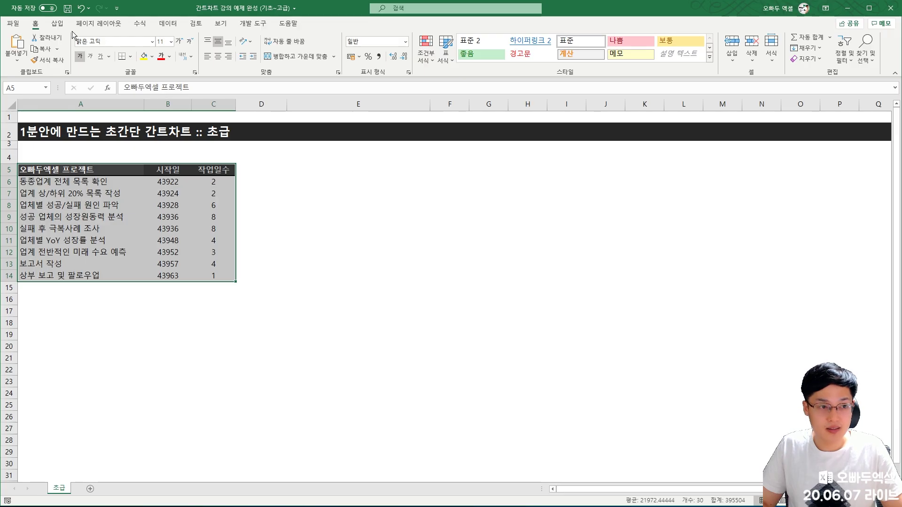
{"action": "left_click", "coordinate": [57, 23]}
{"action": "left_click", "coordinate": [308, 61]}
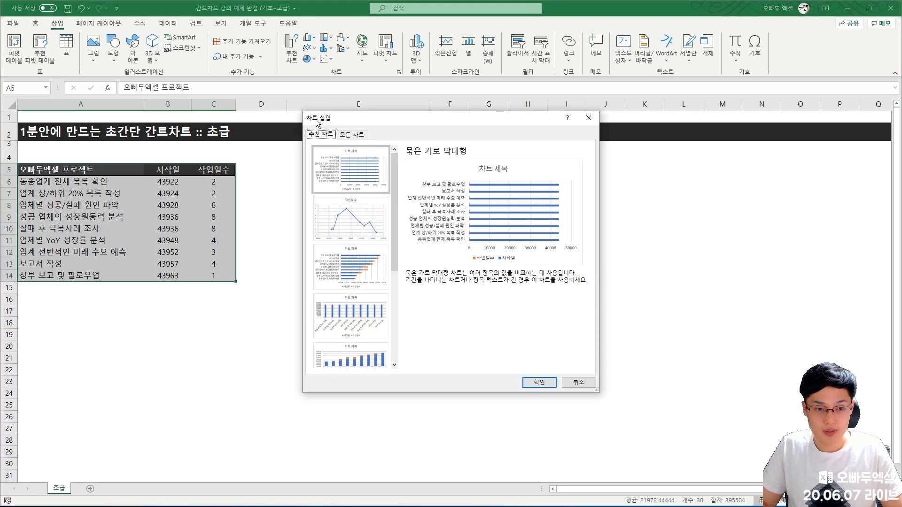
{"action": "left_click", "coordinate": [351, 136]}
{"action": "left_click", "coordinate": [341, 207]}
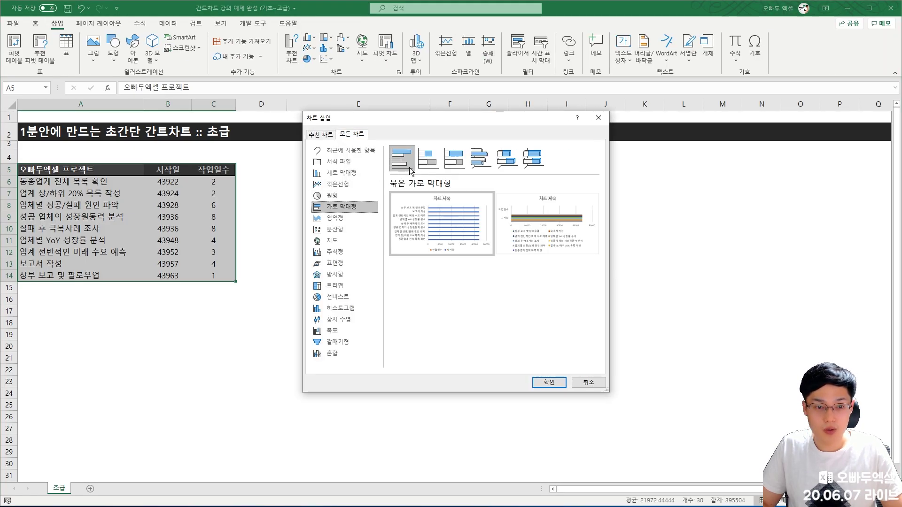
{"action": "left_click", "coordinate": [428, 158]}
{"action": "mouse_move", "coordinate": [446, 221]}
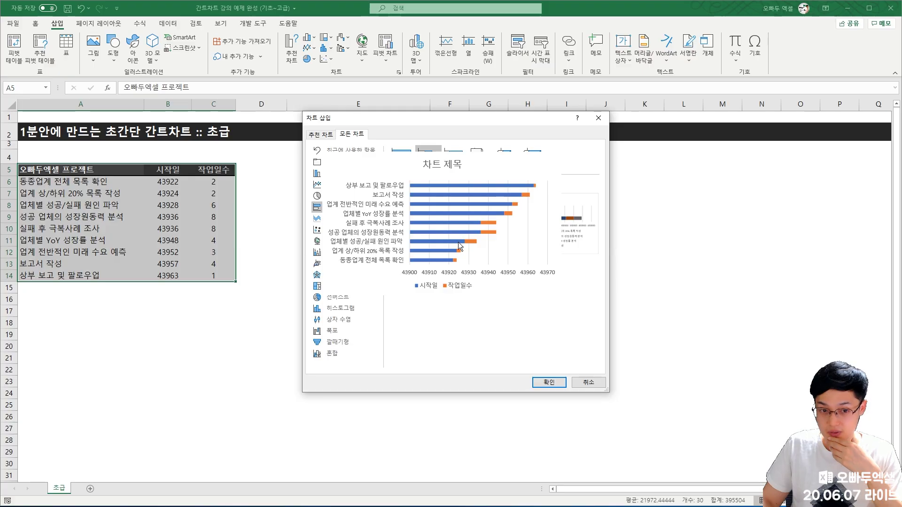
{"action": "left_click", "coordinate": [549, 383]}
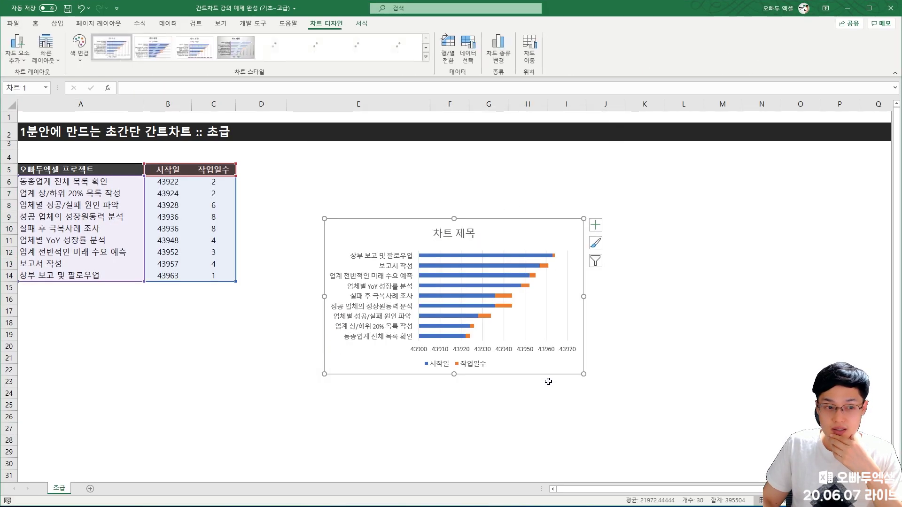
Enlarge the chart and place it in the empty area beside the project table.
{"action": "left_click_drag", "start_coordinate": [376, 209], "coordinate": [318, 281]}
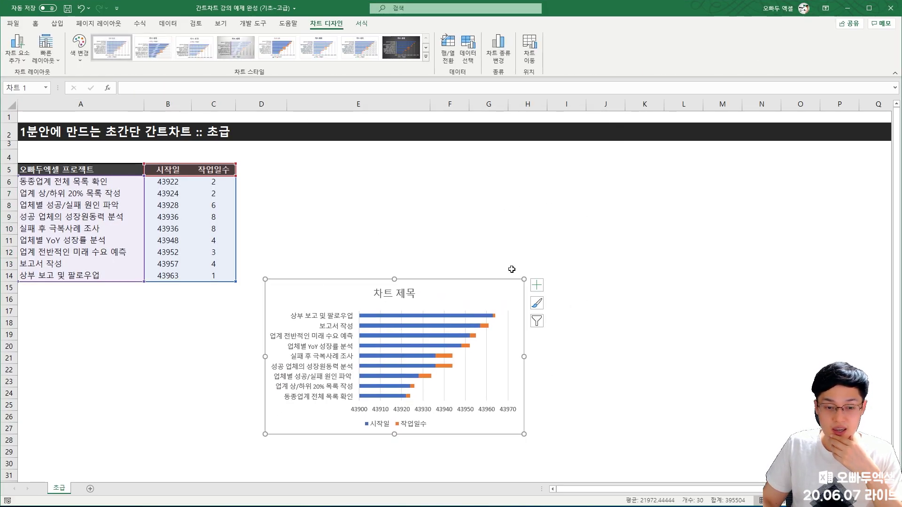
{"action": "left_click_drag", "start_coordinate": [523, 279], "coordinate": [604, 230]}
{"action": "left_click_drag", "start_coordinate": [529, 230], "coordinate": [540, 202]}
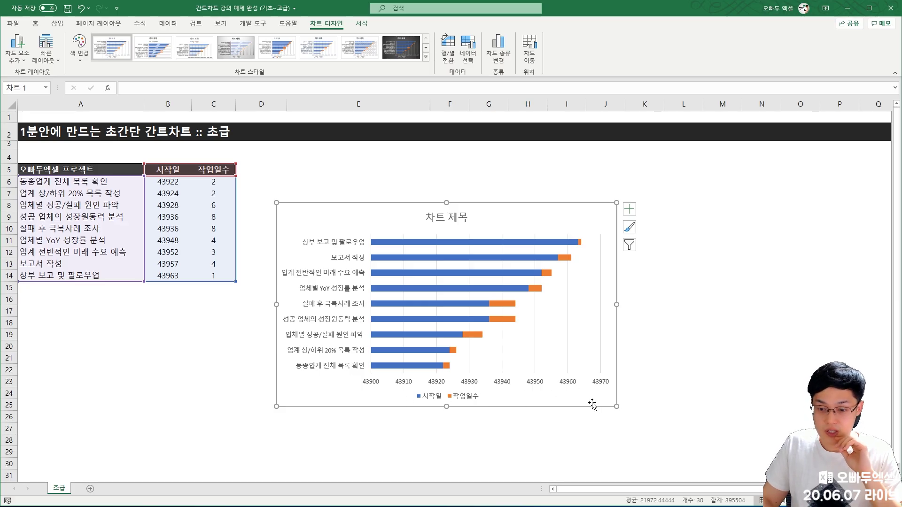
{"action": "key", "text": "ctrl+z"}
{"action": "left_click", "coordinate": [478, 441]}
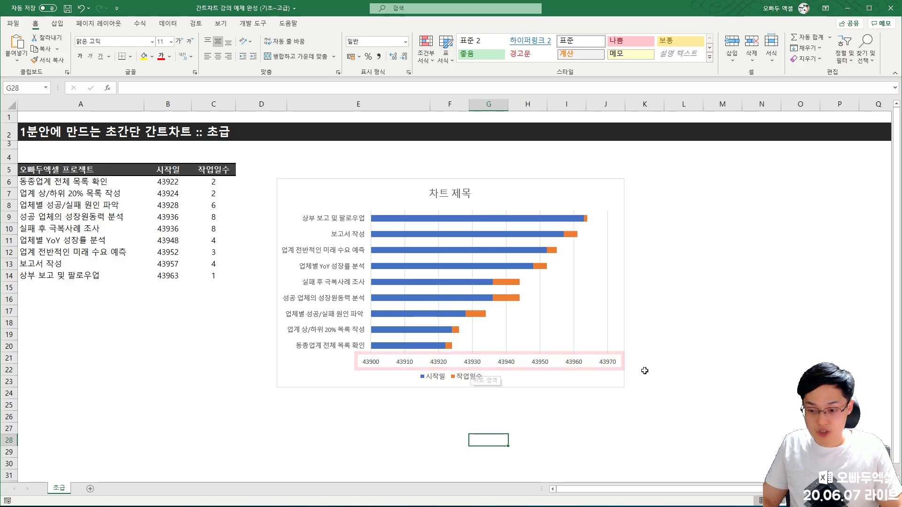
Format the start dates in B6:B14 as Short Date (간단한 날짜).
{"action": "left_click_drag", "start_coordinate": [168, 182], "coordinate": [168, 275]}
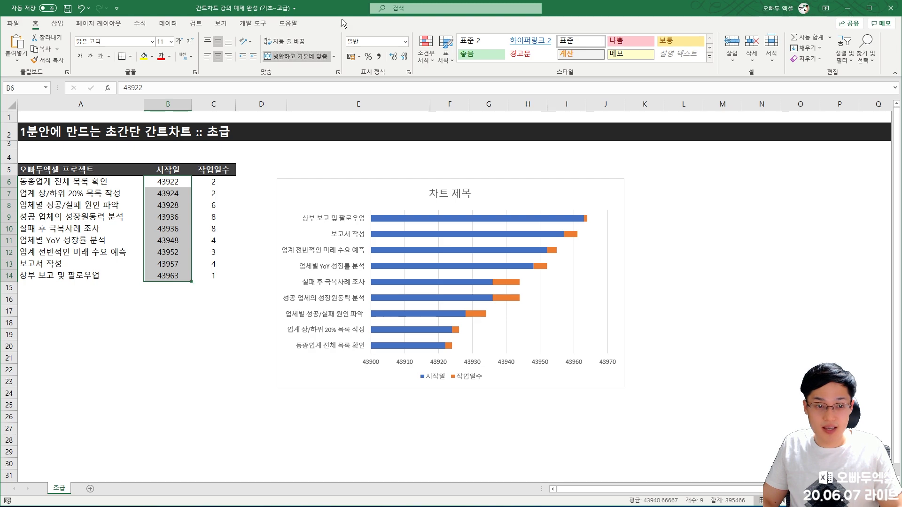
{"action": "left_click", "coordinate": [405, 41]}
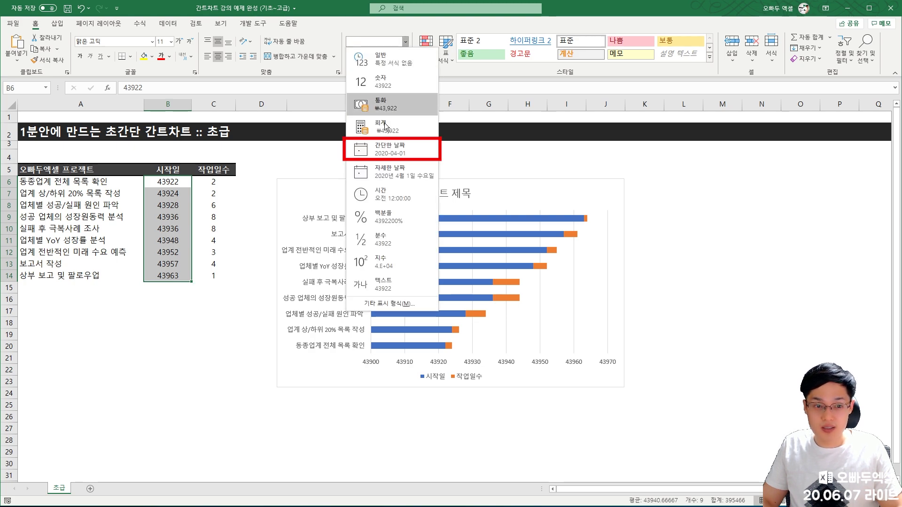
{"action": "left_click", "coordinate": [385, 149]}
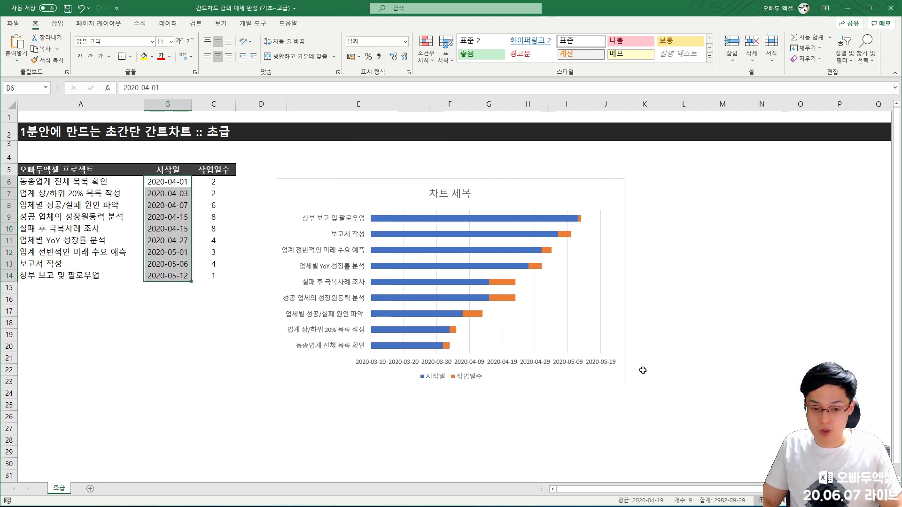
Widen the chart so the date axis has more room and move it slightly closer to the project table.
{"action": "left_click", "coordinate": [620, 352]}
{"action": "left_click_drag", "start_coordinate": [624, 282], "coordinate": [731, 283]}
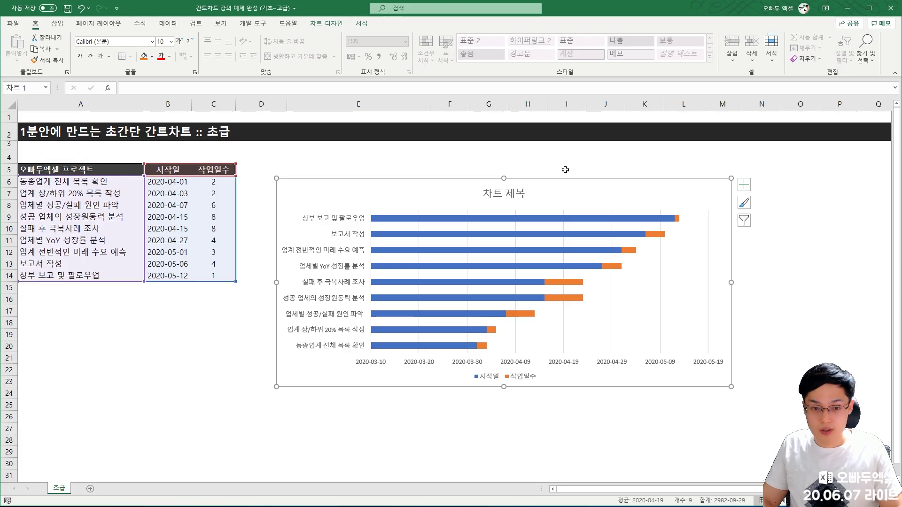
{"action": "left_click_drag", "start_coordinate": [563, 179], "coordinate": [548, 191]}
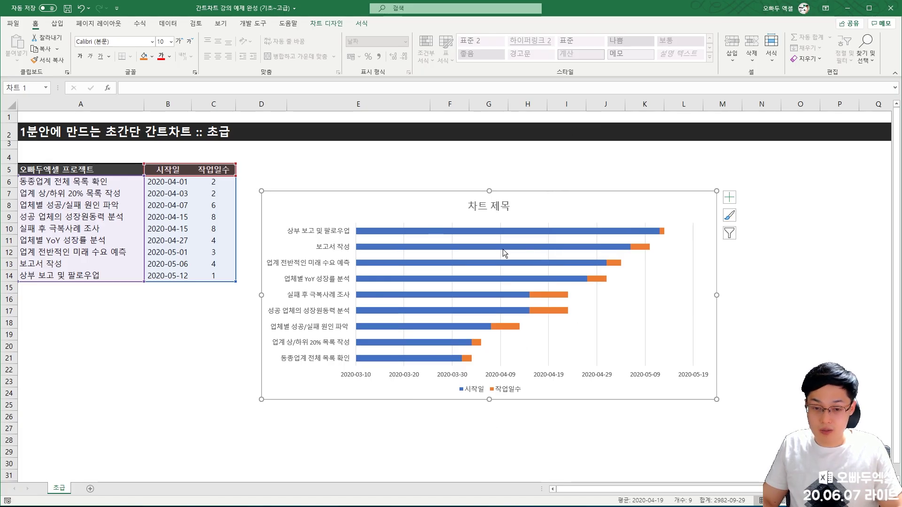
Delete the chart title and turn off the legend (범례) of the stacked bar chart.
{"action": "left_click", "coordinate": [493, 205]}
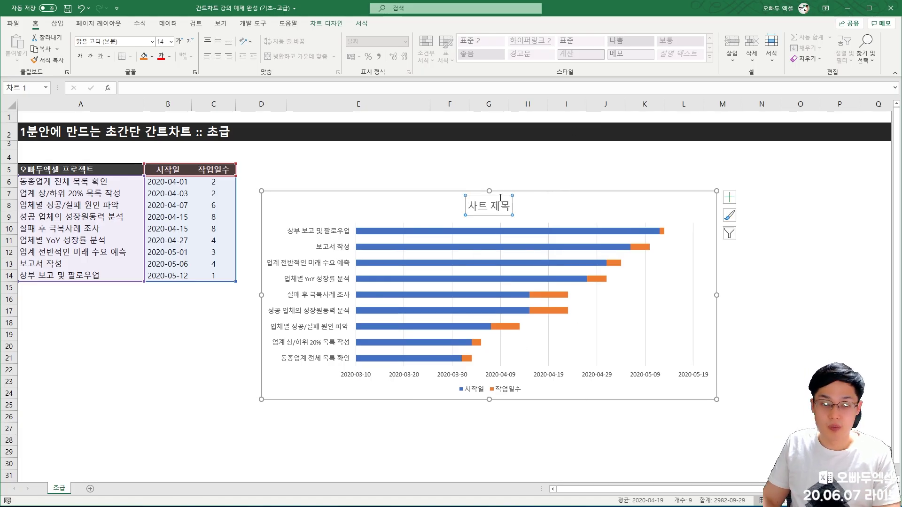
{"action": "key", "text": "Delete"}
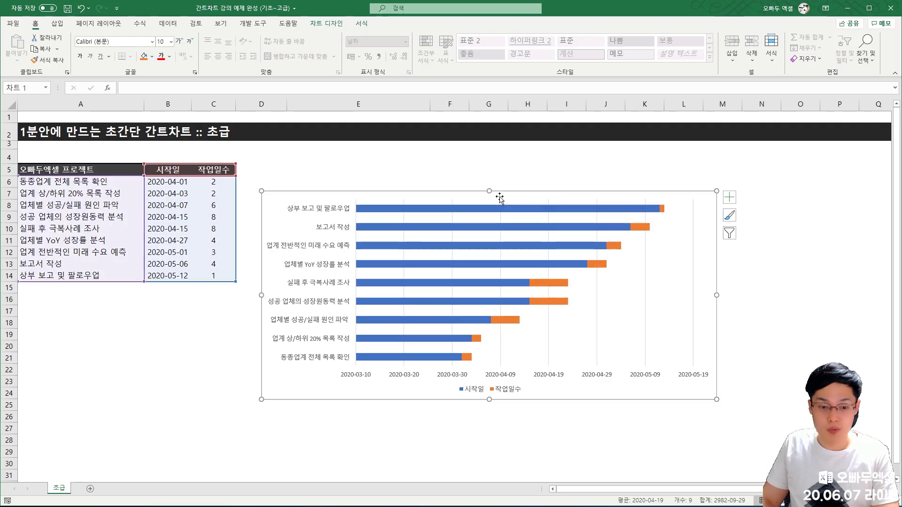
{"action": "left_click", "coordinate": [500, 393]}
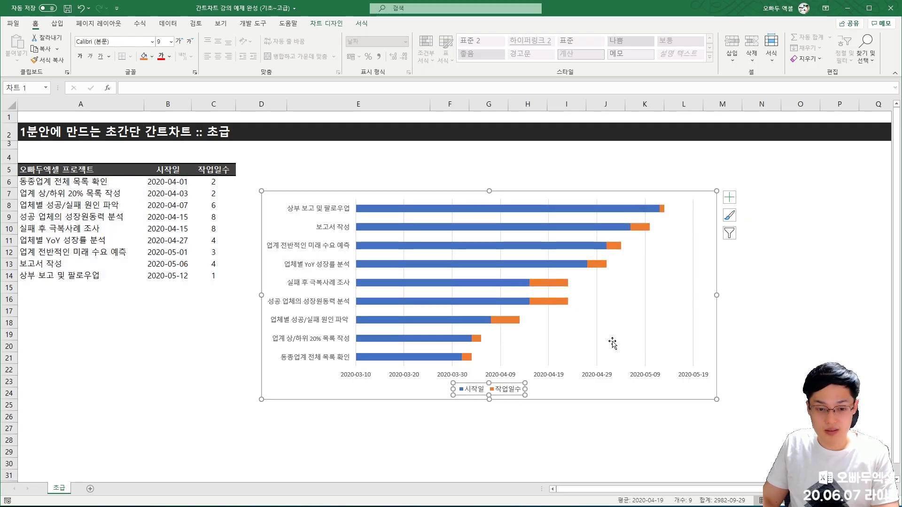
{"action": "left_click", "coordinate": [730, 198]}
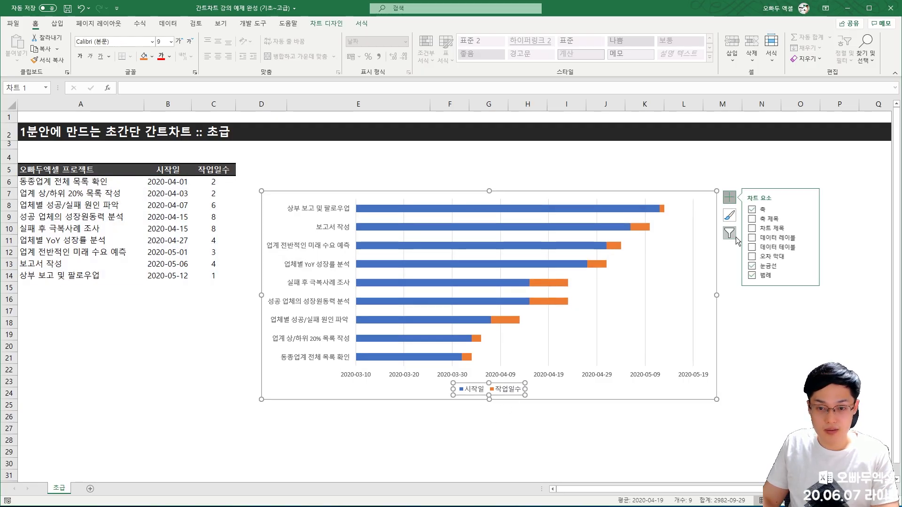
{"action": "left_click", "coordinate": [752, 276]}
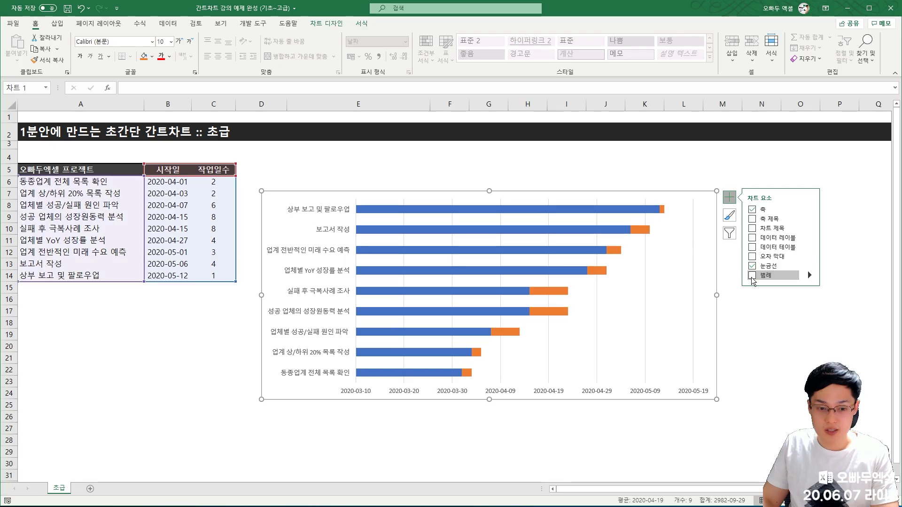
Remove the vertical gridlines from the chart's plot area.
{"action": "left_click", "coordinate": [692, 293]}
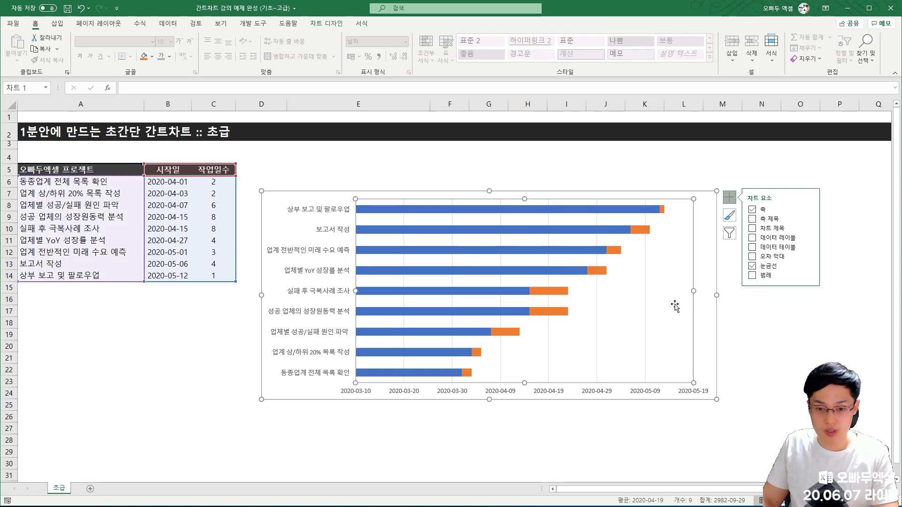
{"action": "left_click", "coordinate": [644, 321]}
{"action": "left_click", "coordinate": [771, 390]}
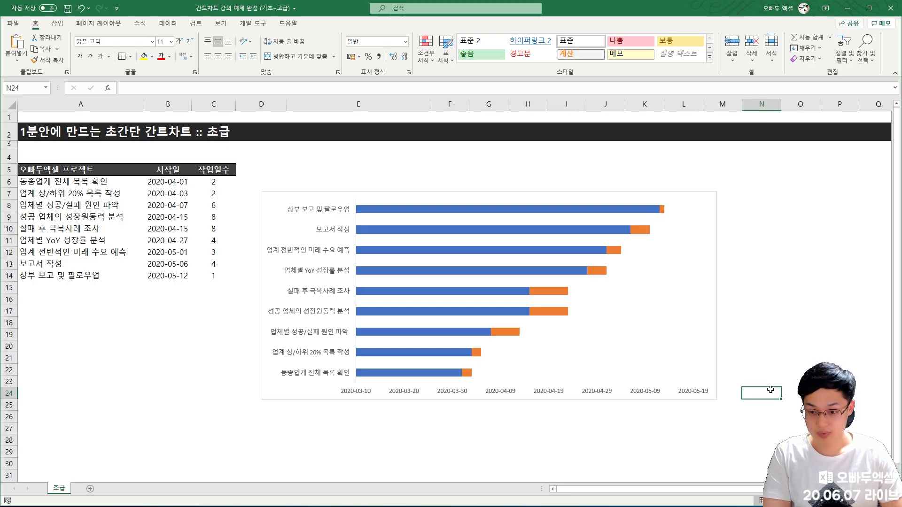
Set the fill of the 시작일 (start date) bar series to No Fill (채우기 없음).
{"action": "left_click", "coordinate": [450, 270]}
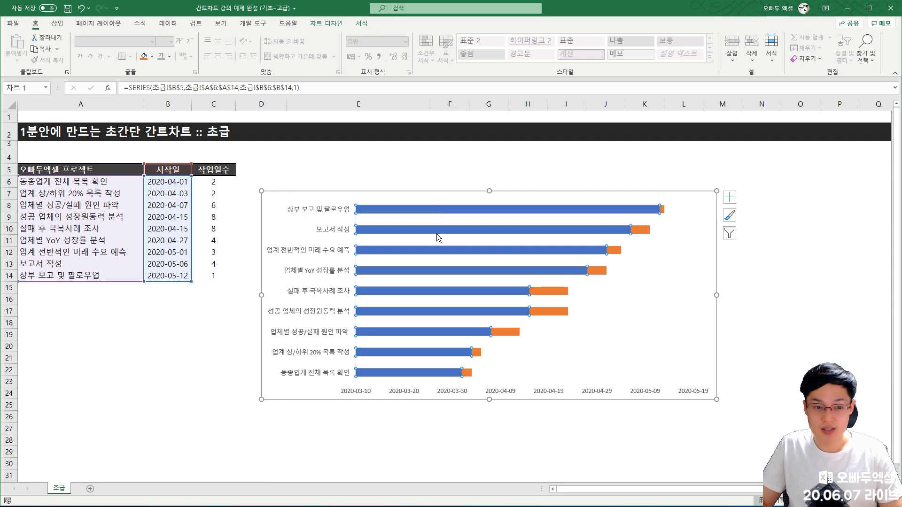
{"action": "right_click", "coordinate": [438, 214]}
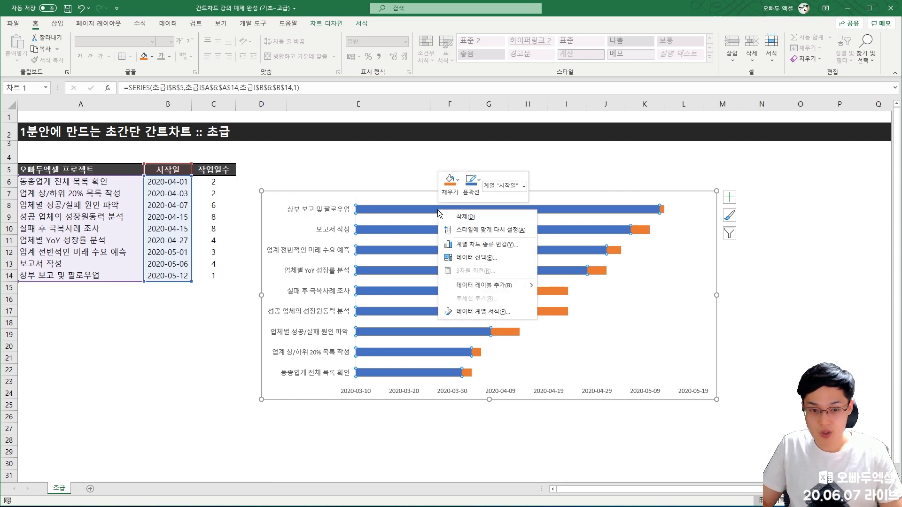
{"action": "left_click", "coordinate": [449, 184]}
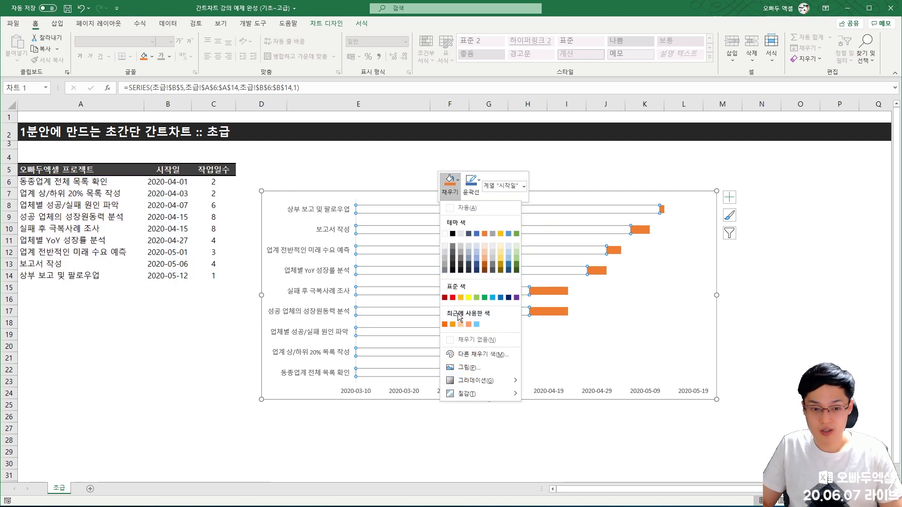
{"action": "left_click", "coordinate": [459, 340]}
{"action": "left_click", "coordinate": [402, 156]}
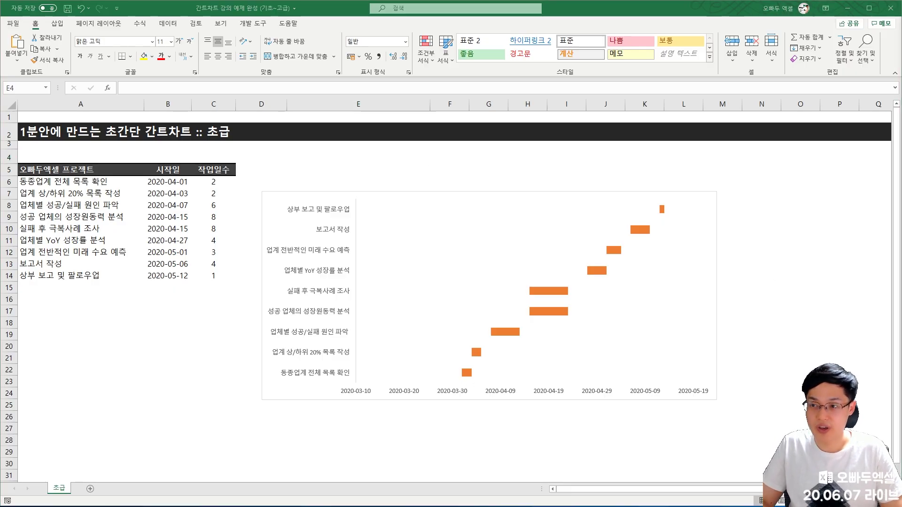
Reverse the category order of the vertical task axis (항목을 거꾸로) and shift the chart slightly down towards the project table.
{"action": "left_click_drag", "start_coordinate": [353, 195], "coordinate": [345, 223]}
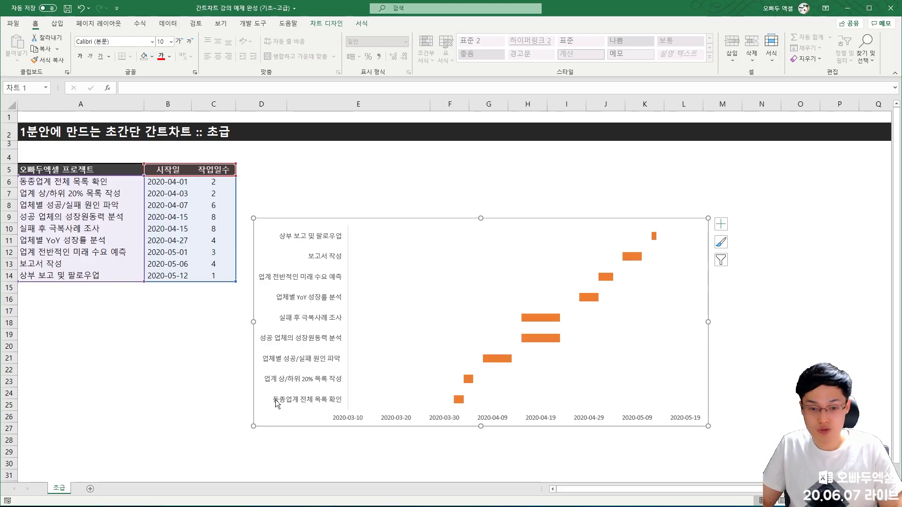
{"action": "left_click", "coordinate": [314, 338]}
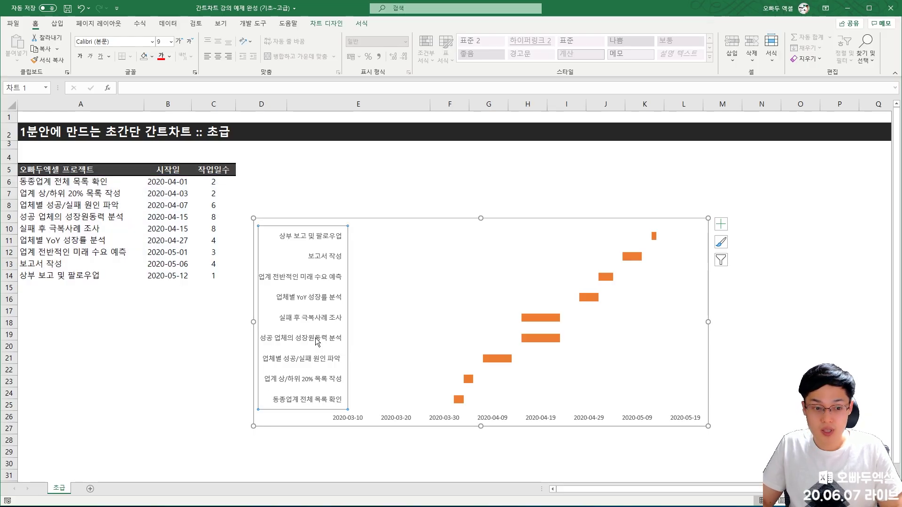
{"action": "right_click", "coordinate": [315, 338]}
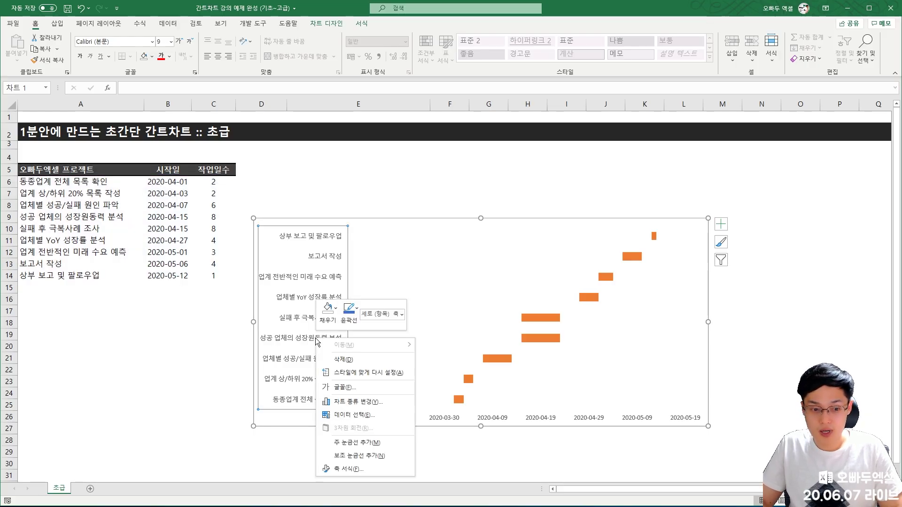
{"action": "left_click", "coordinate": [348, 468]}
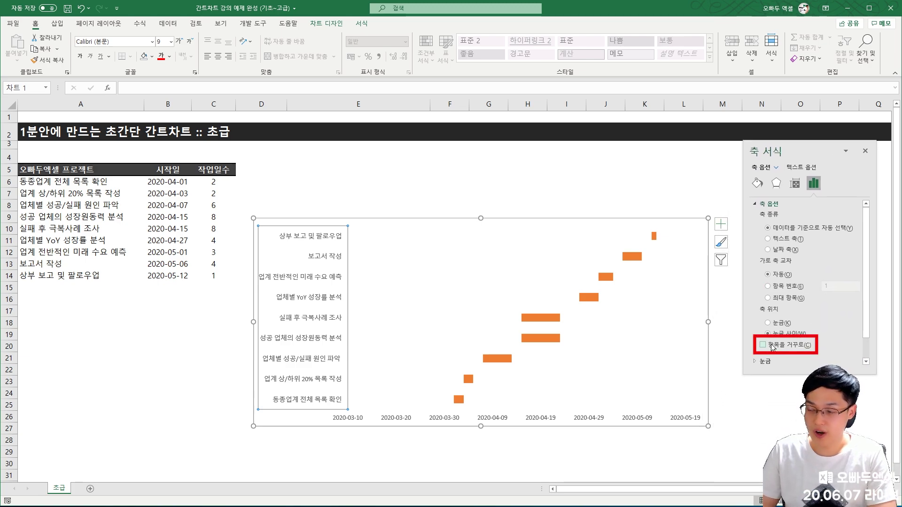
{"action": "left_click", "coordinate": [771, 346]}
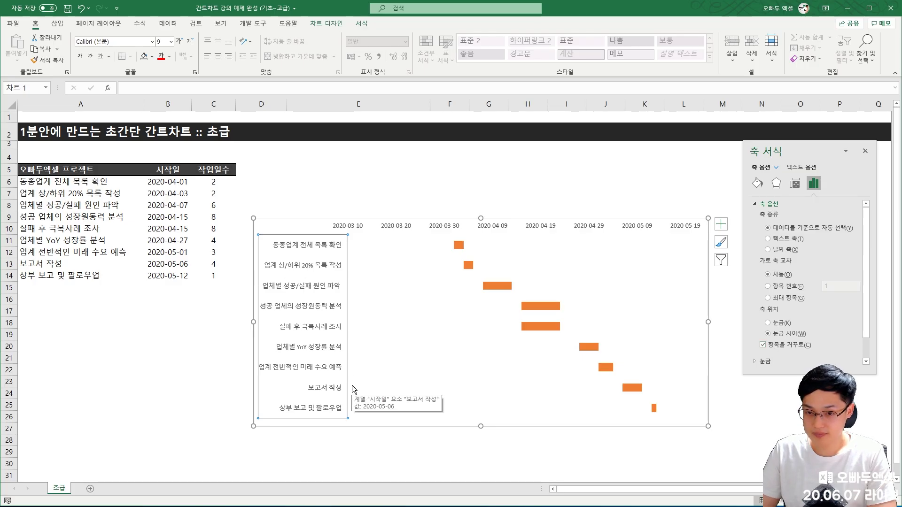
{"action": "mouse_move", "coordinate": [337, 218]}
{"action": "left_mouse_down"}
{"action": "mouse_move", "coordinate": [335, 166]}
{"action": "mouse_move", "coordinate": [351, 217]}
{"action": "left_mouse_up"}
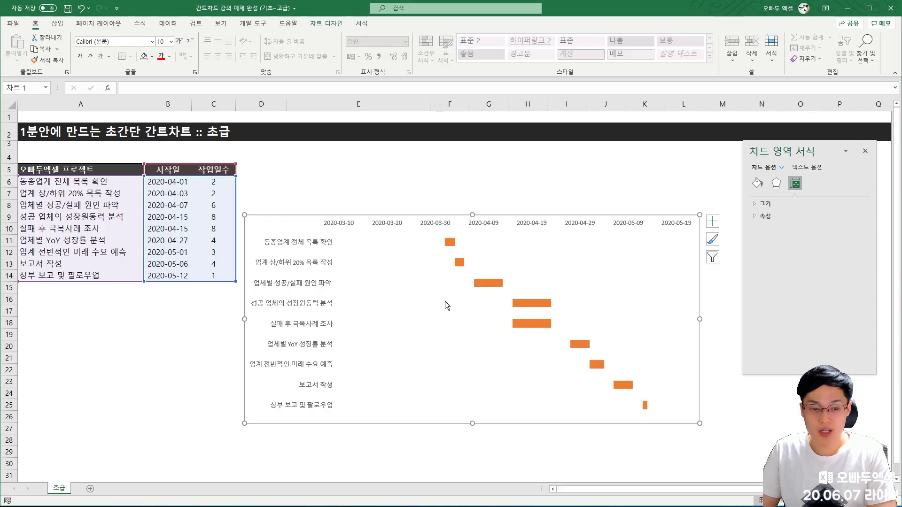
Open the axis options of the horizontal date axis to examine its minimum and maximum bounds.
{"action": "left_click", "coordinate": [350, 226]}
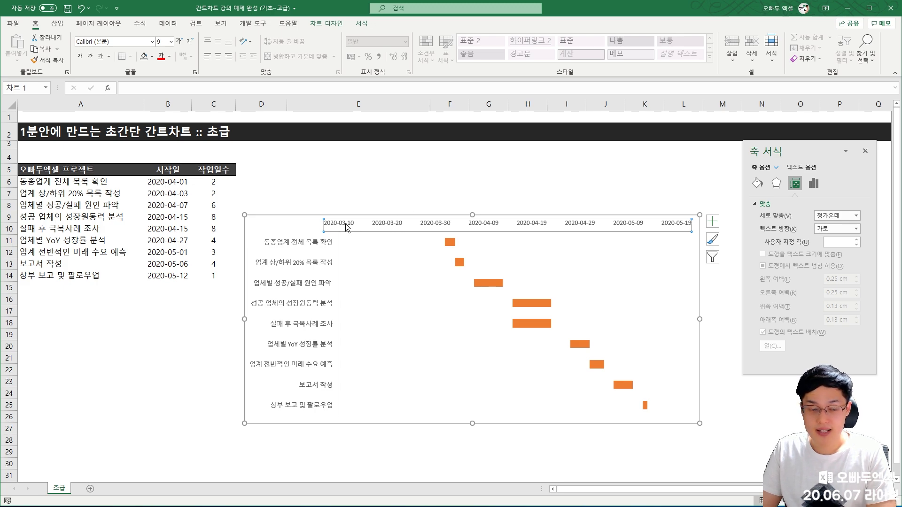
{"action": "right_click", "coordinate": [376, 226]}
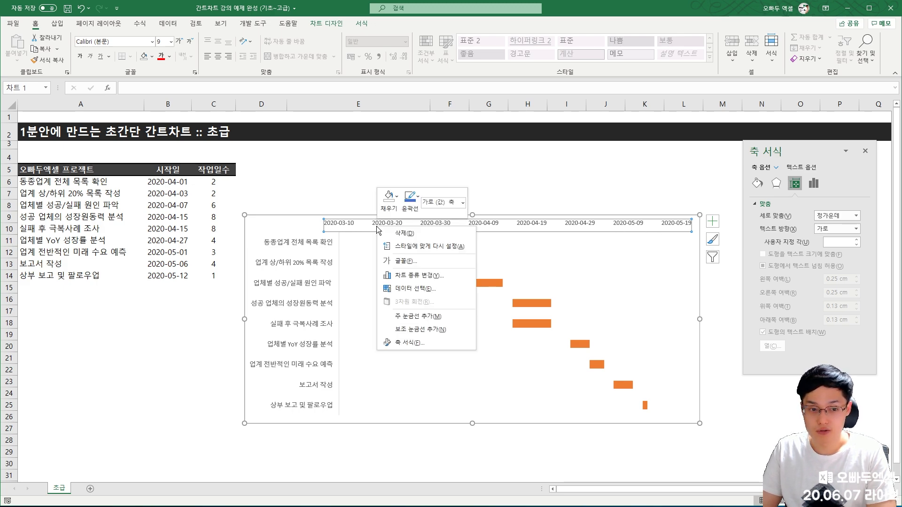
{"action": "left_click", "coordinate": [413, 343]}
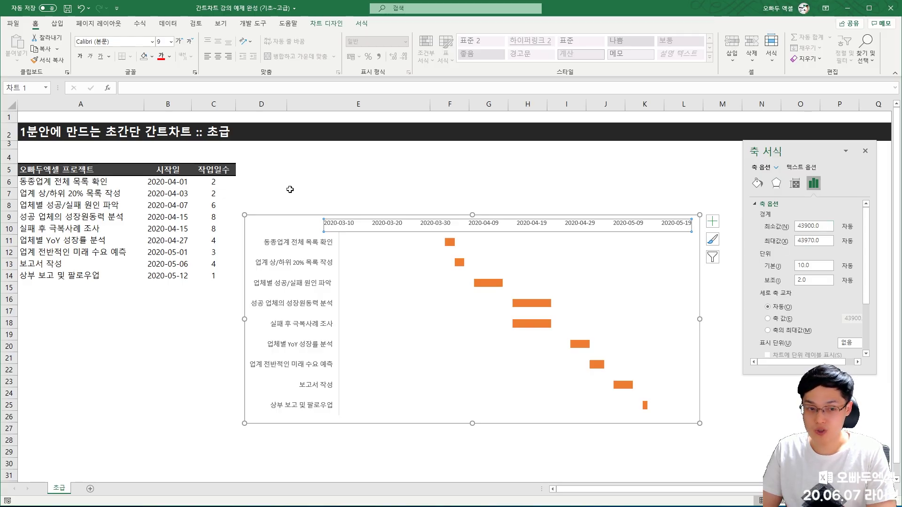
Reference the first start date in E6 with =B6 and the last start date in F6 with =B14.
{"action": "left_click", "coordinate": [315, 182]}
{"action": "type", "text": "="}
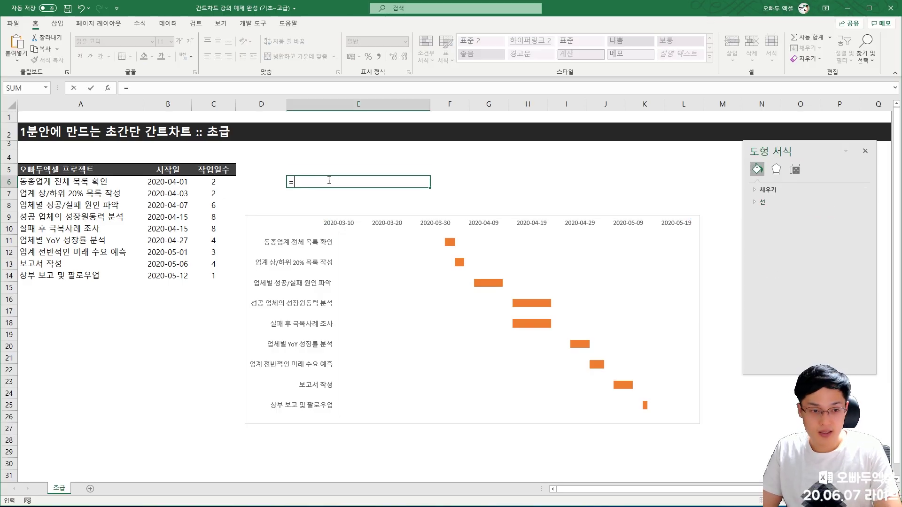
{"action": "left_click", "coordinate": [161, 181]}
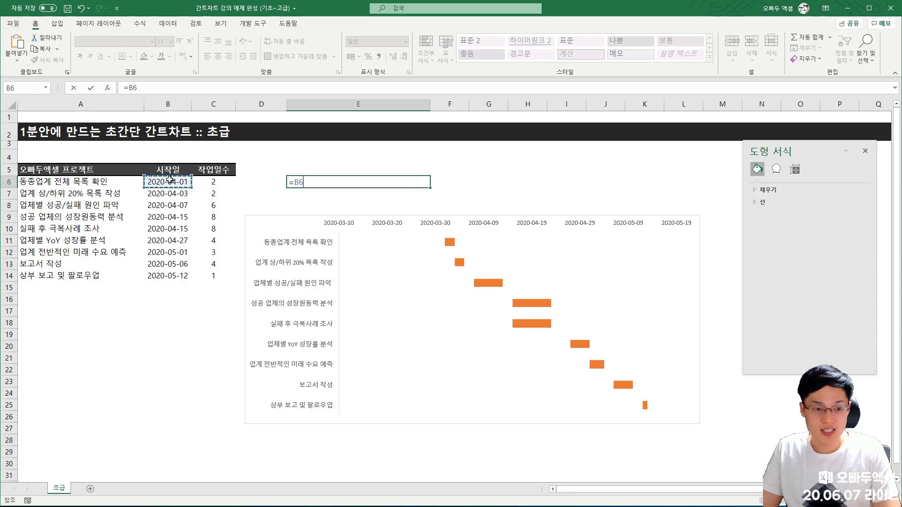
{"action": "key", "text": "Return"}
{"action": "left_click", "coordinate": [451, 180]}
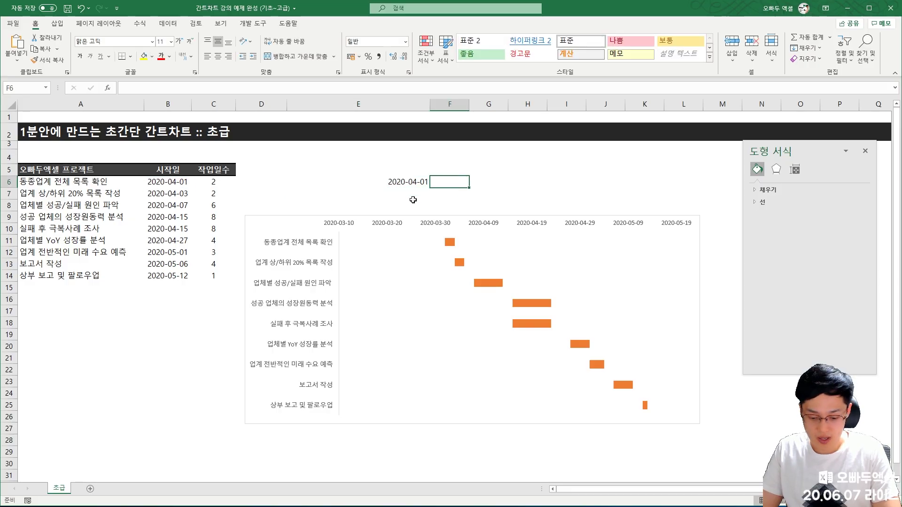
{"action": "type", "text": "="}
{"action": "left_click", "coordinate": [146, 275]}
{"action": "key", "text": "Return"}
Format E6:F6 as General (일반) to read the dates as serial numbers, and adjust the widths of columns E and F.
{"action": "left_click", "coordinate": [412, 177]}
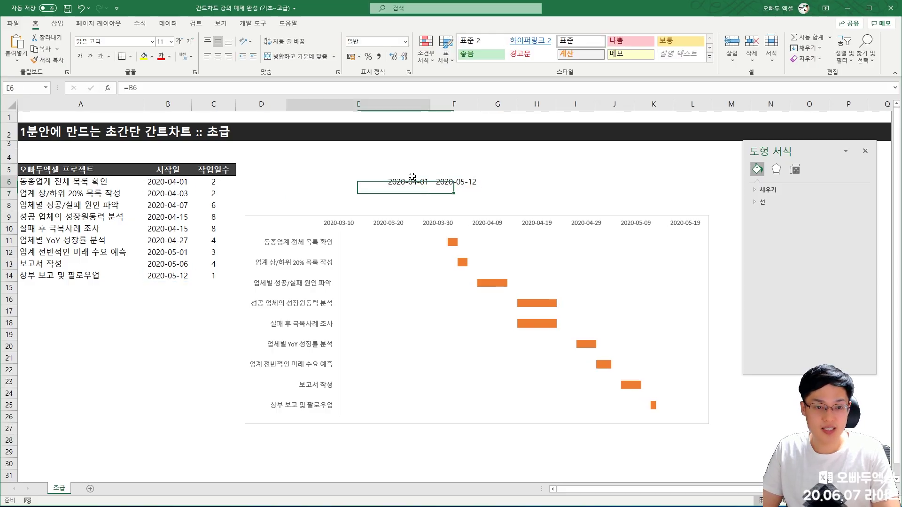
{"action": "left_click_drag", "start_coordinate": [412, 177], "coordinate": [459, 179]}
{"action": "left_click", "coordinate": [459, 182]}
{"action": "left_click", "coordinate": [409, 182]}
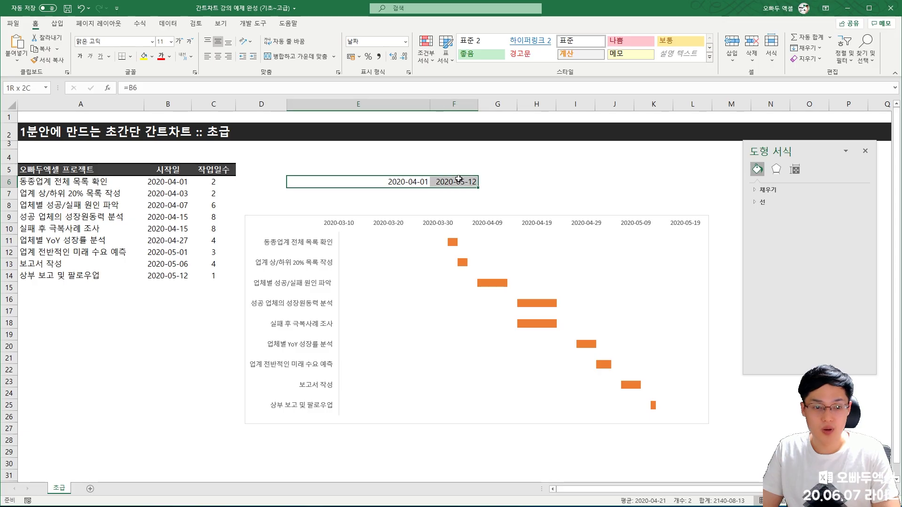
{"action": "left_click", "coordinate": [405, 42]}
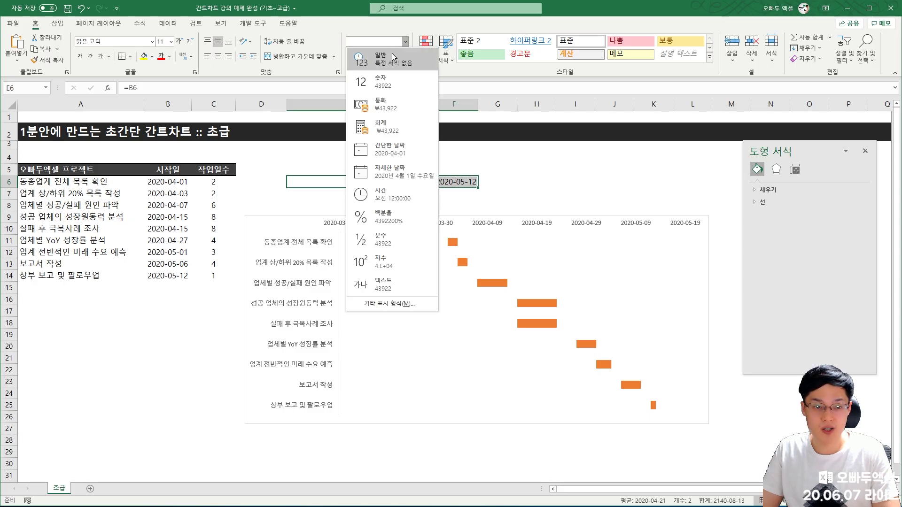
{"action": "left_click", "coordinate": [393, 57]}
{"action": "mouse_move", "coordinate": [413, 104]}
{"action": "left_mouse_down"}
{"action": "mouse_move", "coordinate": [455, 104]}
{"action": "mouse_move", "coordinate": [418, 104]}
{"action": "left_mouse_up"}
{"action": "left_click", "coordinate": [411, 184]}
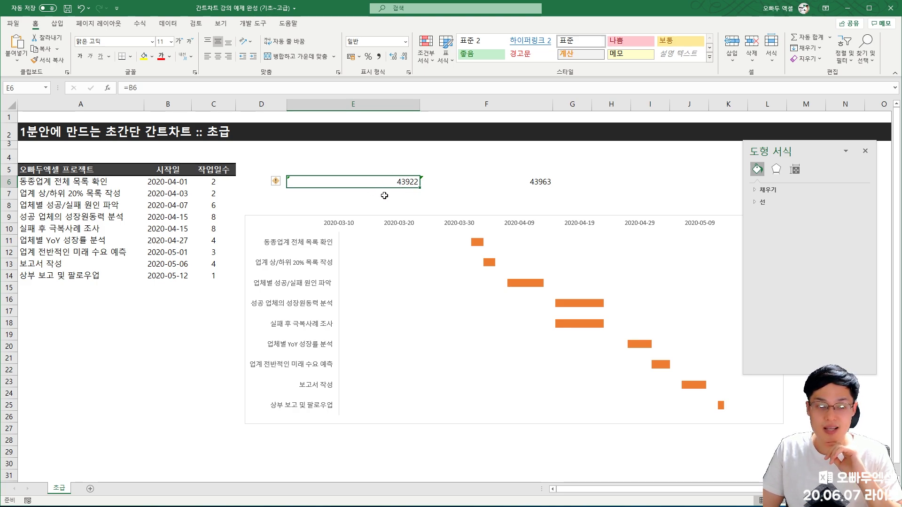
{"action": "left_click", "coordinate": [530, 183]}
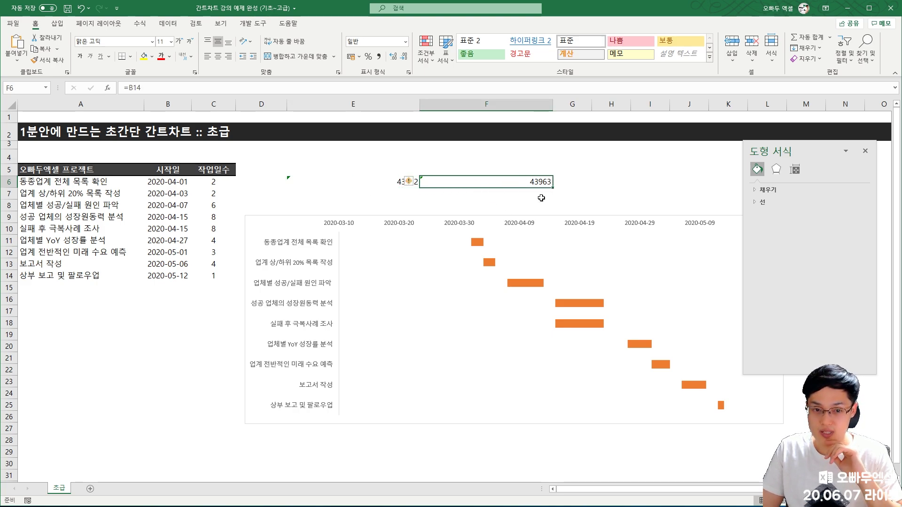
Set the minimum bound (최소값) of the horizontal date axis to 43918, slightly before the first start date.
{"action": "left_click", "coordinate": [567, 233]}
{"action": "right_click", "coordinate": [572, 226]}
{"action": "left_click", "coordinate": [813, 226]}
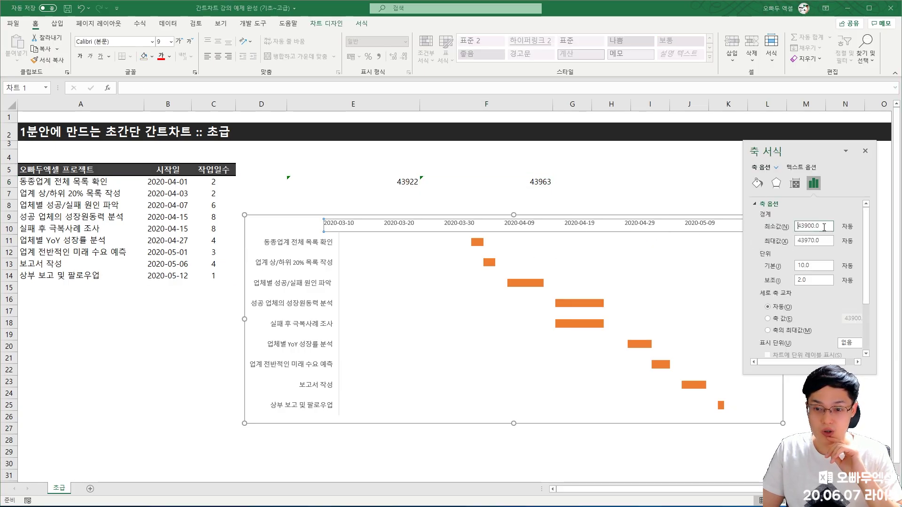
{"action": "double_click", "coordinate": [813, 226]}
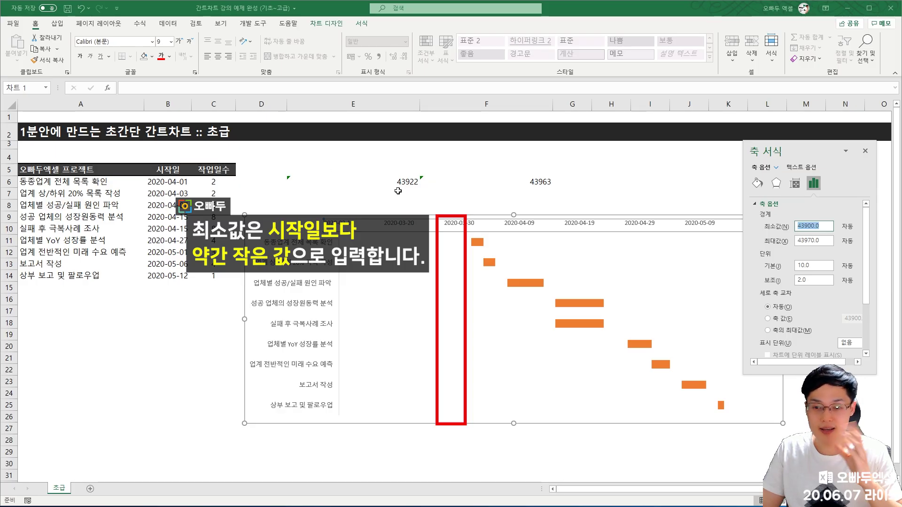
{"action": "type", "text": "4"}
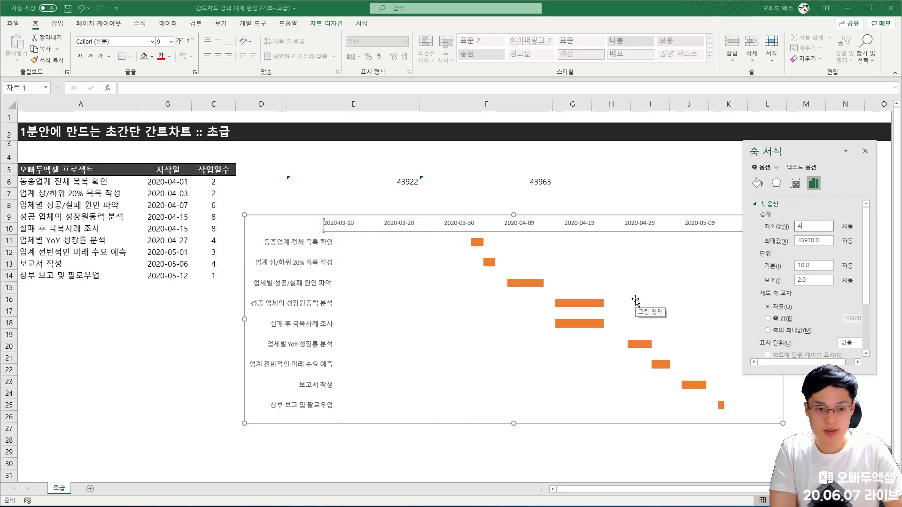
{"action": "type", "text": "3918"}
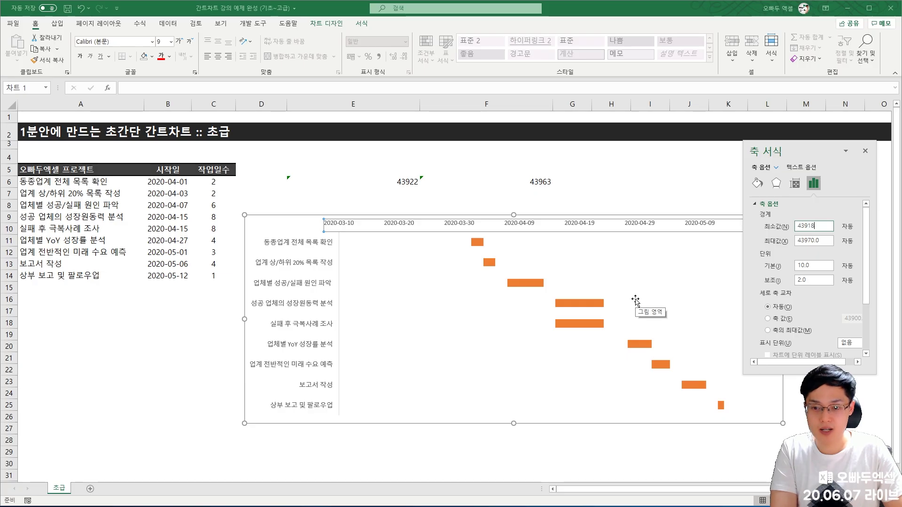
{"action": "key", "text": "Return"}
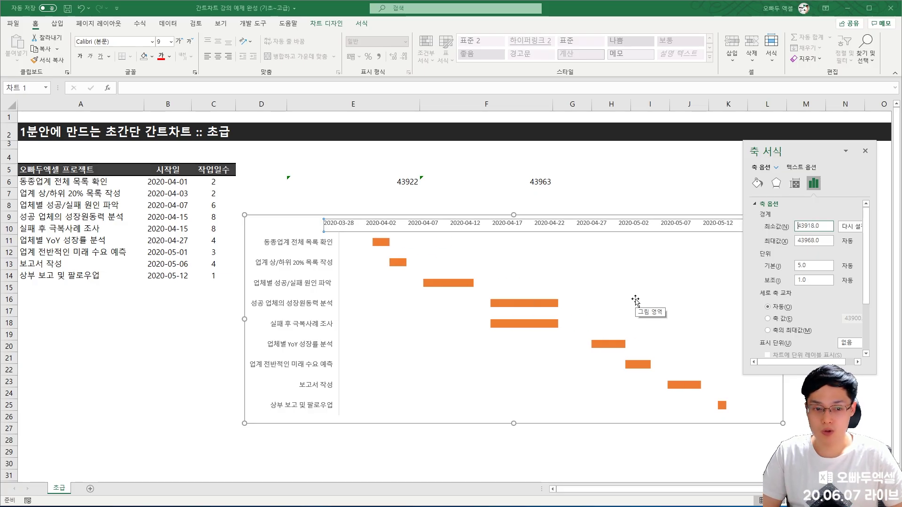
Set the maximum bound (최대값) of the horizontal date axis to 43965, slightly after the last start date.
{"action": "left_click", "coordinate": [826, 241]}
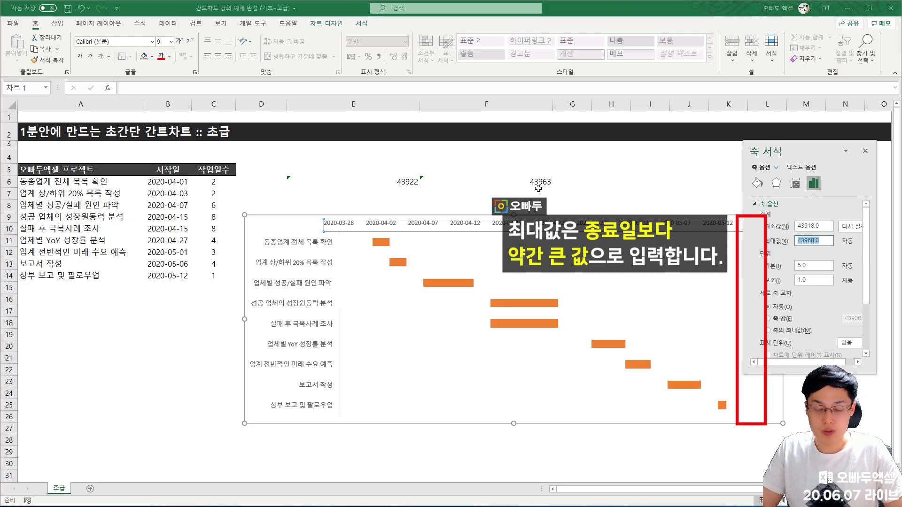
{"action": "type", "text": "4"}
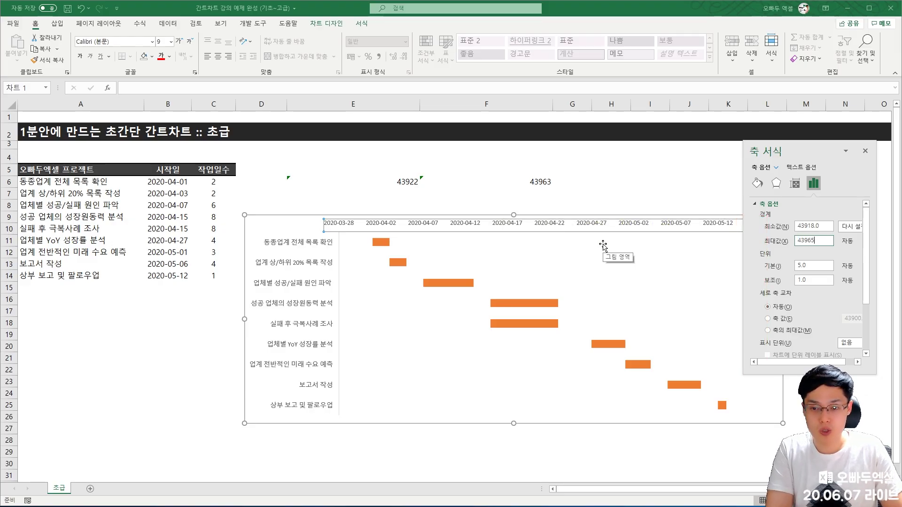
{"action": "type", "text": "3965"}
{"action": "key", "text": "Return"}
{"action": "left_click_drag", "start_coordinate": [802, 154], "coordinate": [861, 139]}
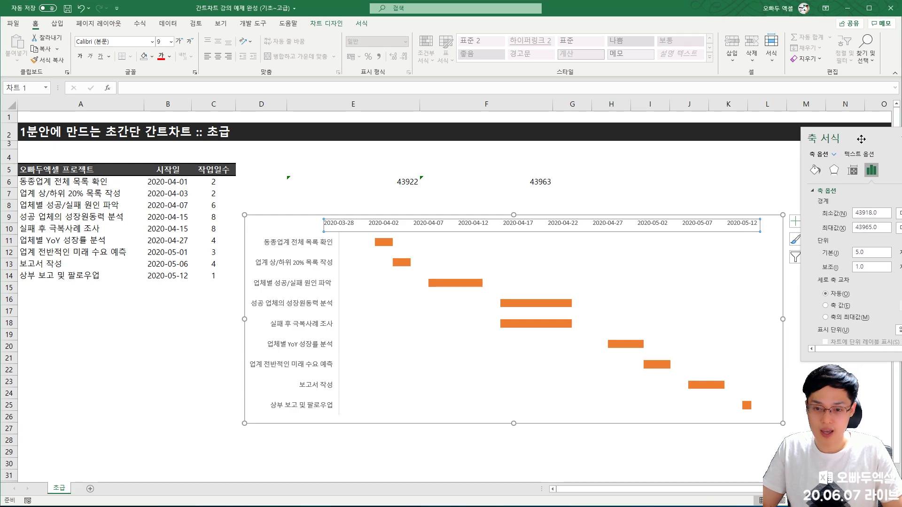
Fill the 작업일수 duration bars with a grey theme colour and shift the chart slightly up and right.
{"action": "left_click", "coordinate": [586, 185]}
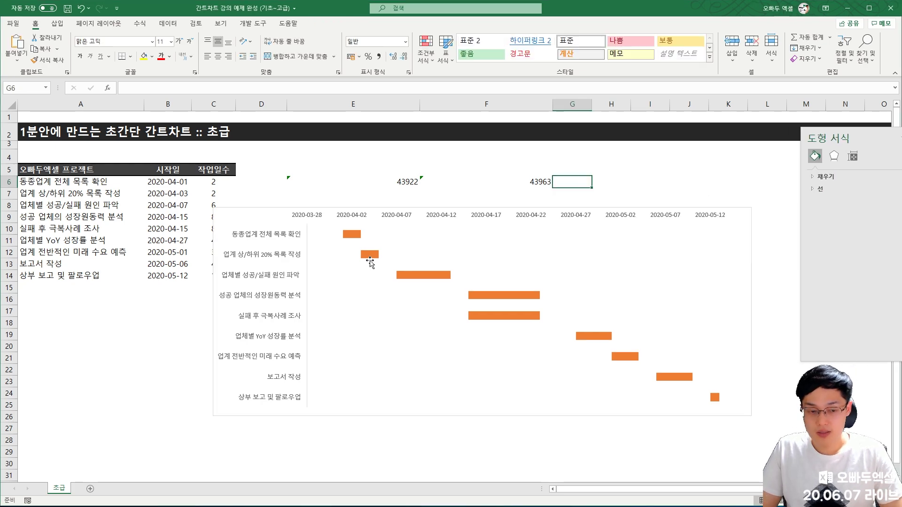
{"action": "right_click", "coordinate": [407, 276]}
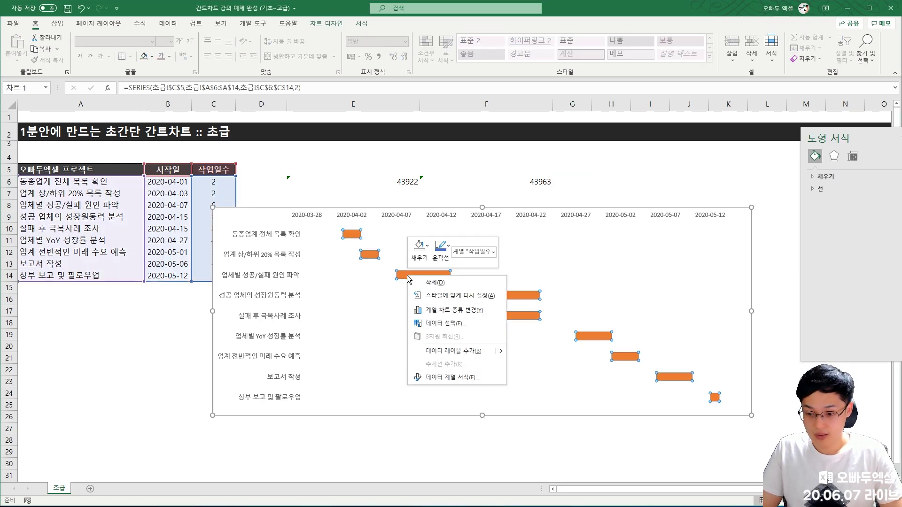
{"action": "left_click", "coordinate": [418, 260]}
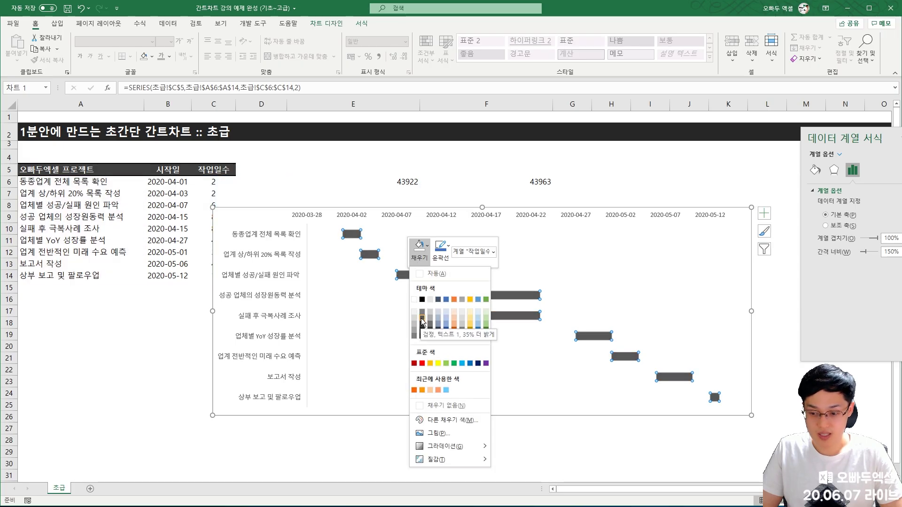
{"action": "left_click", "coordinate": [422, 310]}
{"action": "left_click", "coordinate": [416, 170]}
{"action": "left_click_drag", "start_coordinate": [415, 208], "coordinate": [428, 195]}
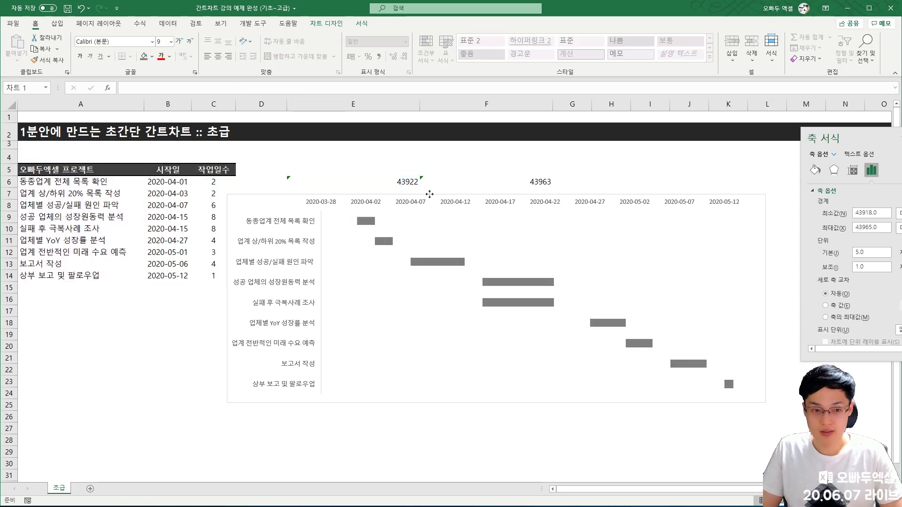
{"action": "left_click", "coordinate": [513, 431]}
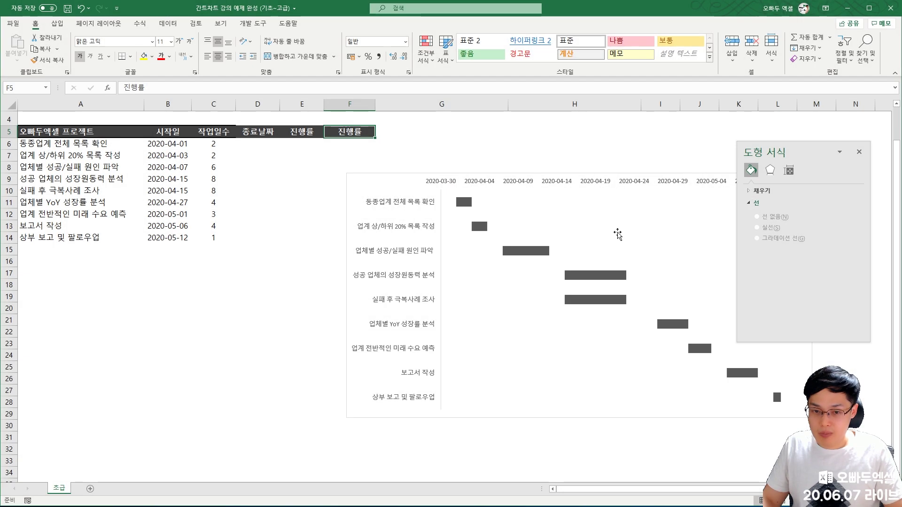
Move the chart closer to the table and set the date axis label position (레이블 위치) to 높은 쪽 after trying 낮은 쪽.
{"action": "left_click_drag", "start_coordinate": [779, 142], "coordinate": [779, 128]}
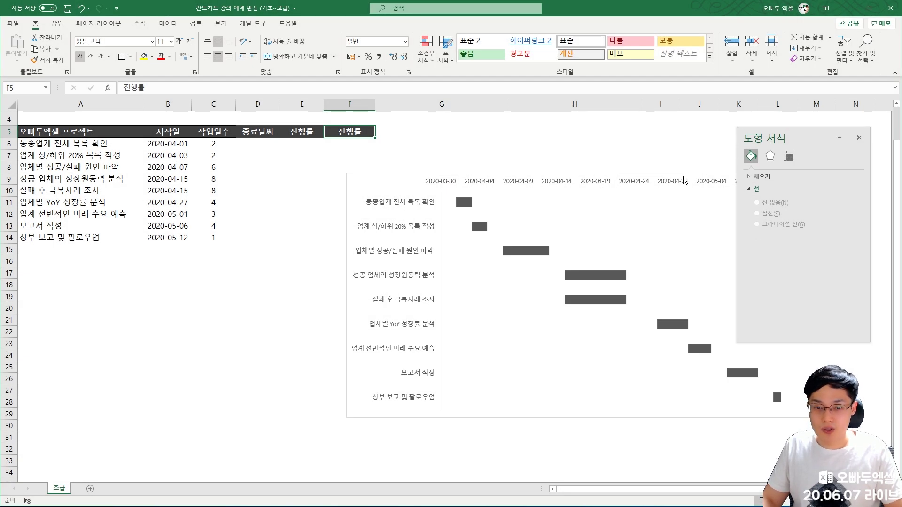
{"action": "left_click_drag", "start_coordinate": [684, 180], "coordinate": [572, 191]}
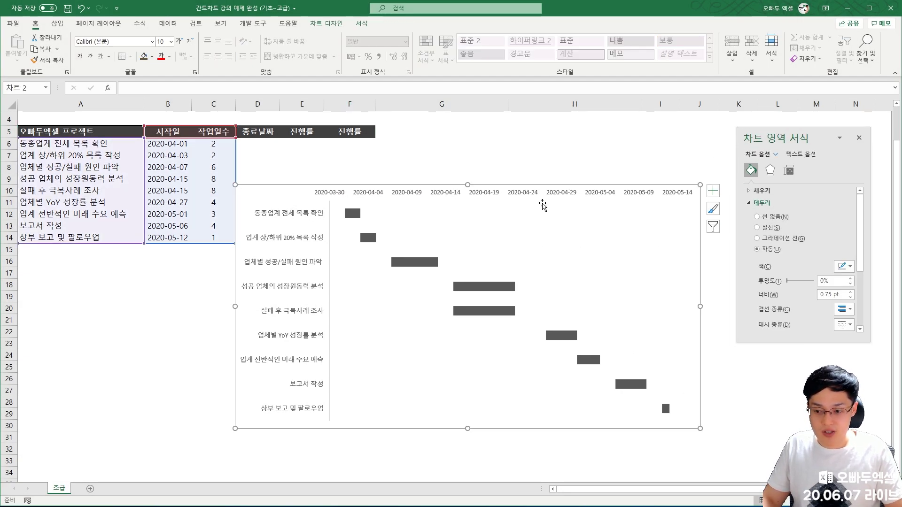
{"action": "left_click", "coordinate": [544, 205]}
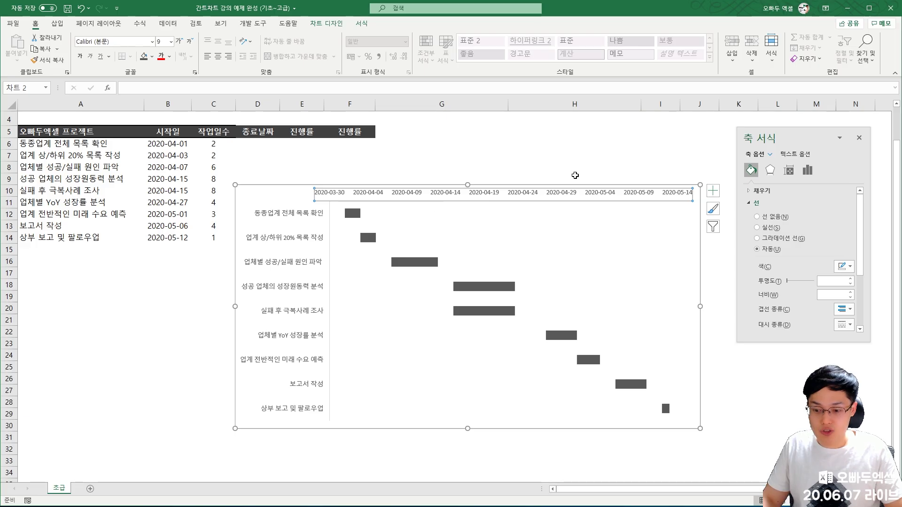
{"action": "left_click", "coordinate": [807, 171]}
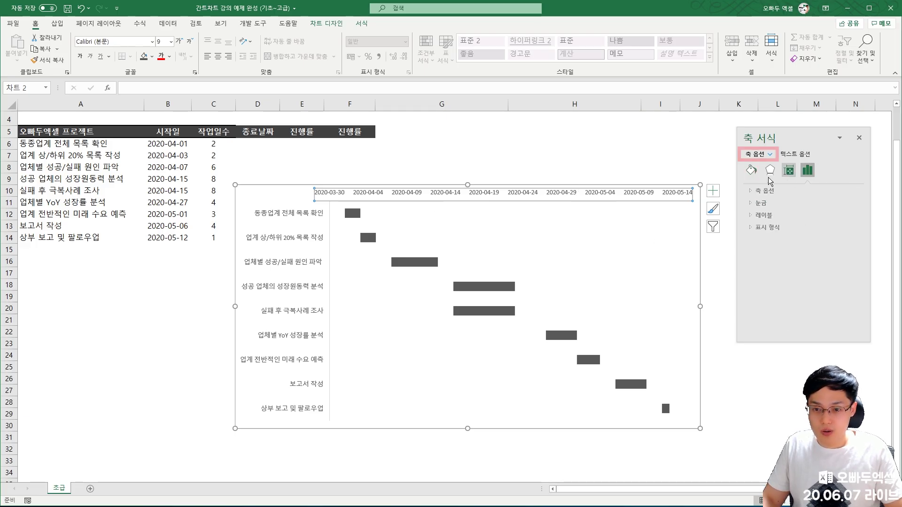
{"action": "scroll", "coordinate": [771, 249], "scroll_direction": "down", "scroll_amount": 3}
{"action": "scroll", "coordinate": [762, 258], "scroll_direction": "down", "scroll_amount": 2}
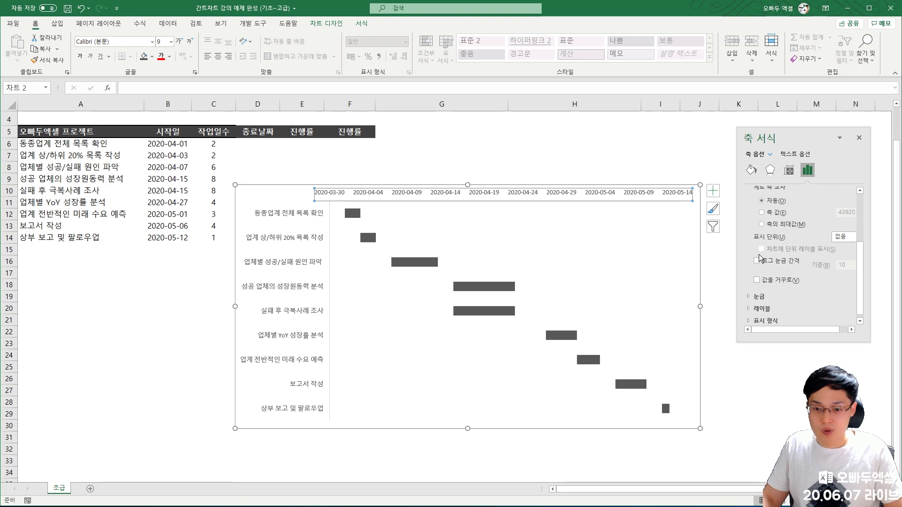
{"action": "left_click", "coordinate": [747, 321]}
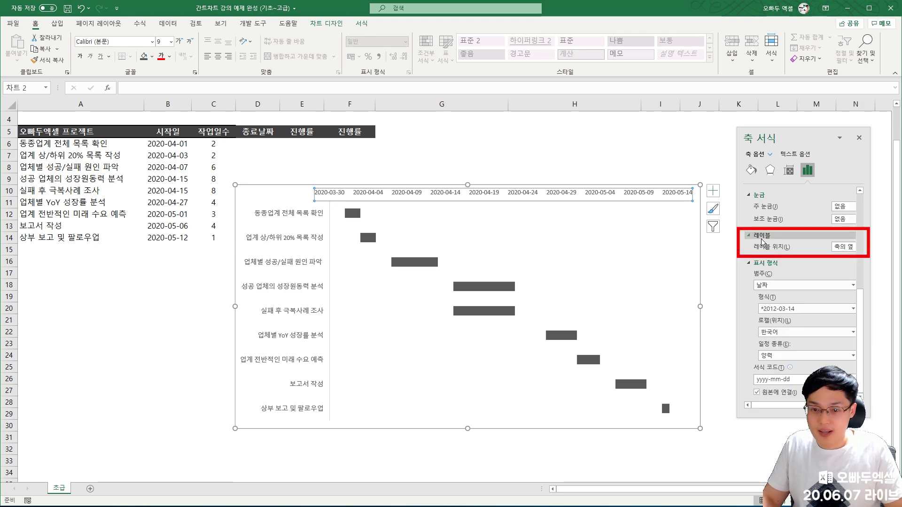
{"action": "left_click", "coordinate": [846, 247]}
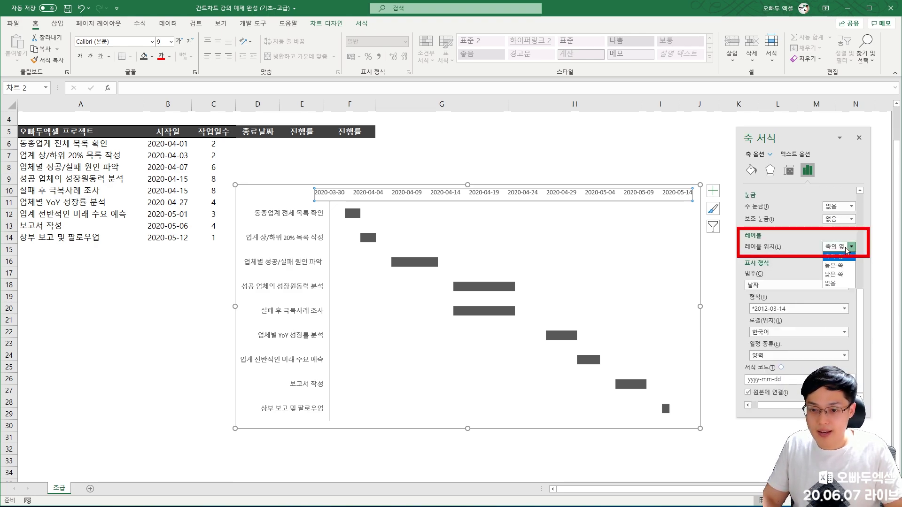
{"action": "left_click", "coordinate": [841, 278]}
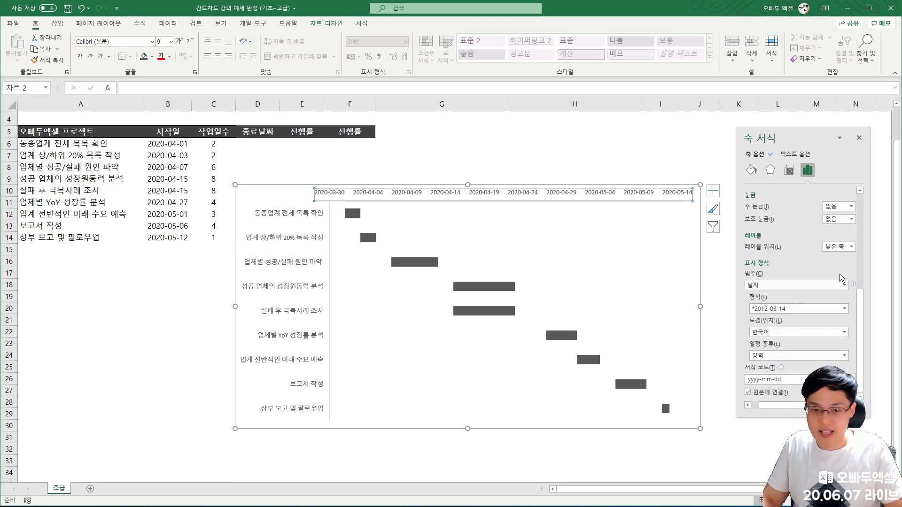
{"action": "left_click", "coordinate": [844, 247]}
{"action": "left_click", "coordinate": [841, 271]}
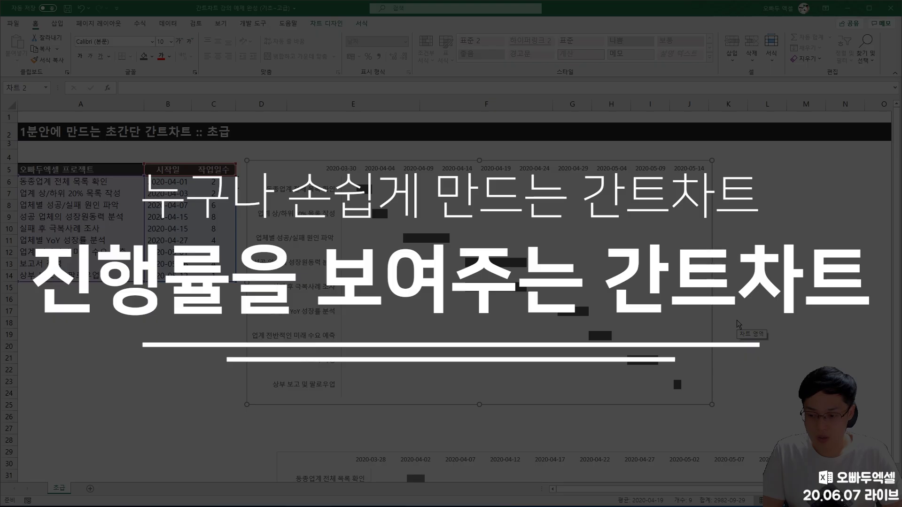
Delete the duplicate light-grey chart lower on the sheet and move the remaining Gantt chart down, clear of the header row.
{"action": "scroll", "coordinate": [752, 334], "scroll_direction": "down", "scroll_amount": 3}
{"action": "key", "text": "ctrl+1"}
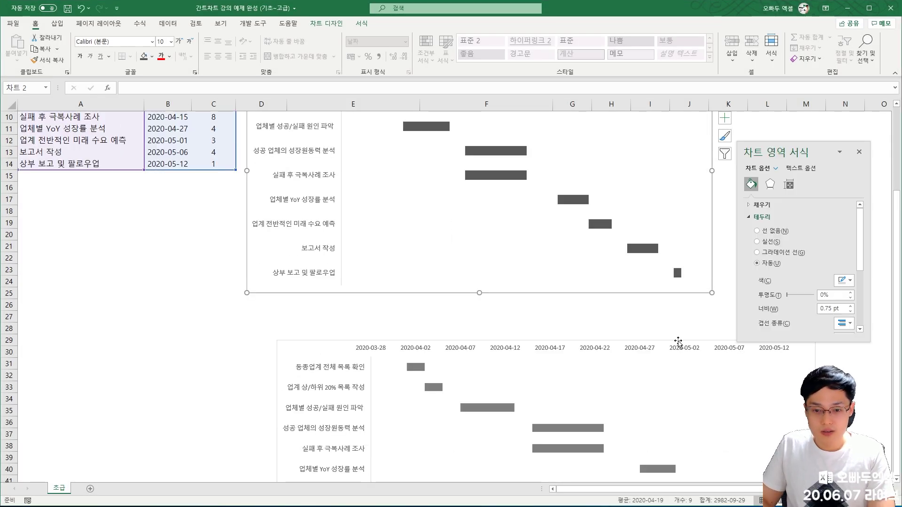
{"action": "left_click", "coordinate": [680, 341]}
{"action": "scroll", "coordinate": [684, 337], "scroll_direction": "up", "scroll_amount": 2}
{"action": "left_click_drag", "start_coordinate": [373, 116], "coordinate": [388, 156]}
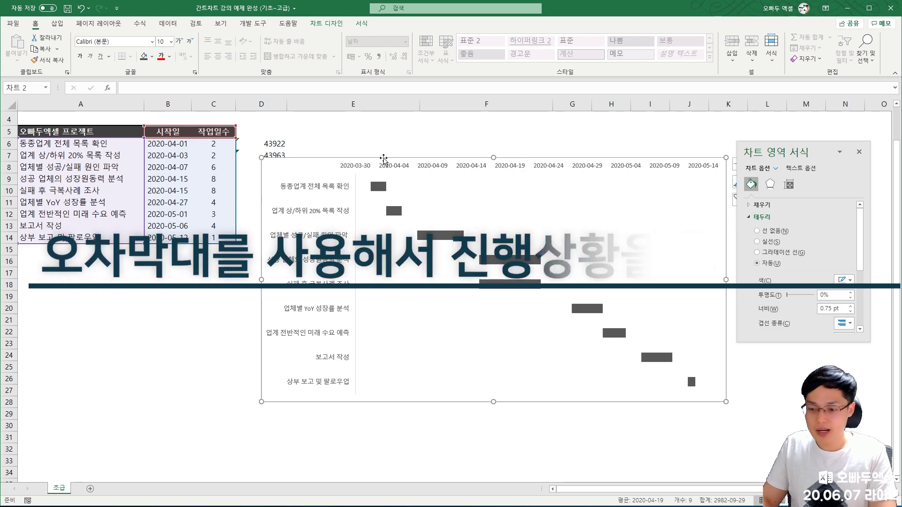
{"action": "key", "text": "ctrl+z"}
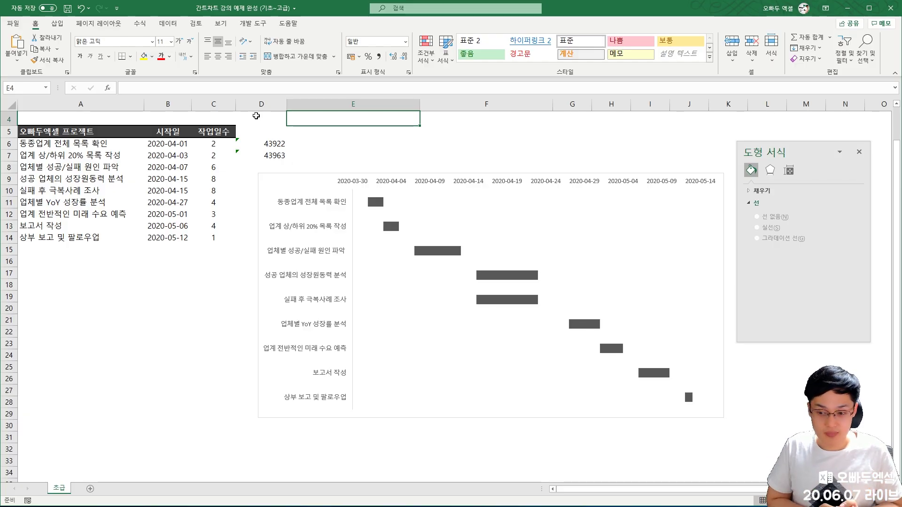
Insert two blank columns at column D, directly after the 작업일수 column.
{"action": "left_click", "coordinate": [256, 116]}
{"action": "key", "text": "ctrl+space"}
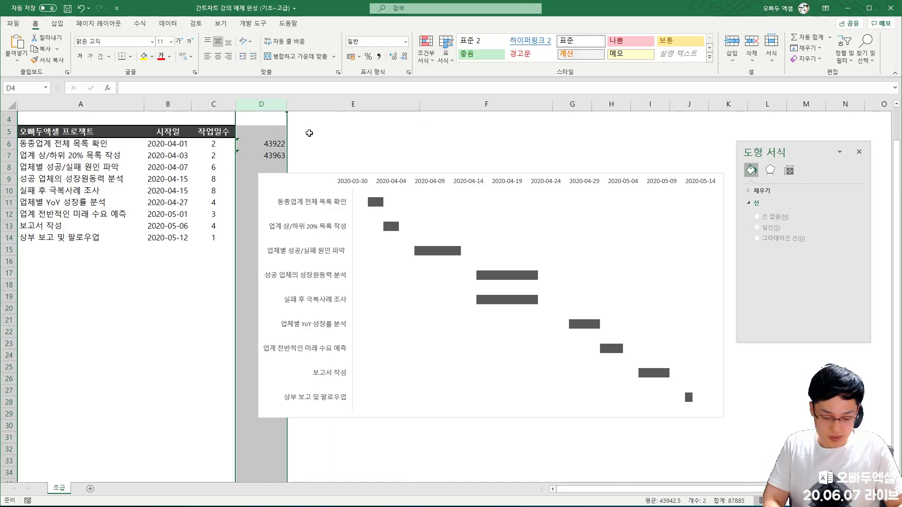
{"action": "key", "text": "ctrl+shift+plus"}
{"action": "key", "text": "ctrl+shift+plus"}
Enter the column headers 종료날짜 in D5 and 진행률 in E5.
{"action": "key", "text": "Left"}
{"action": "key", "text": "Down"}
{"action": "key", "text": "Right"}
{"action": "type", "text": "w"}
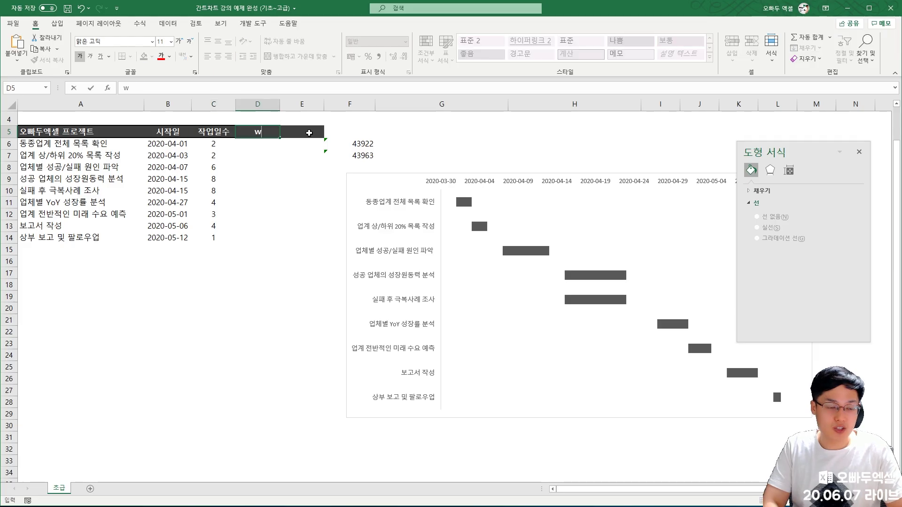
{"action": "key", "text": "BackSpace"}
{"action": "type", "text": "종료날짜"}
{"action": "key", "text": "Tab"}
{"action": "type", "text": "짐"}
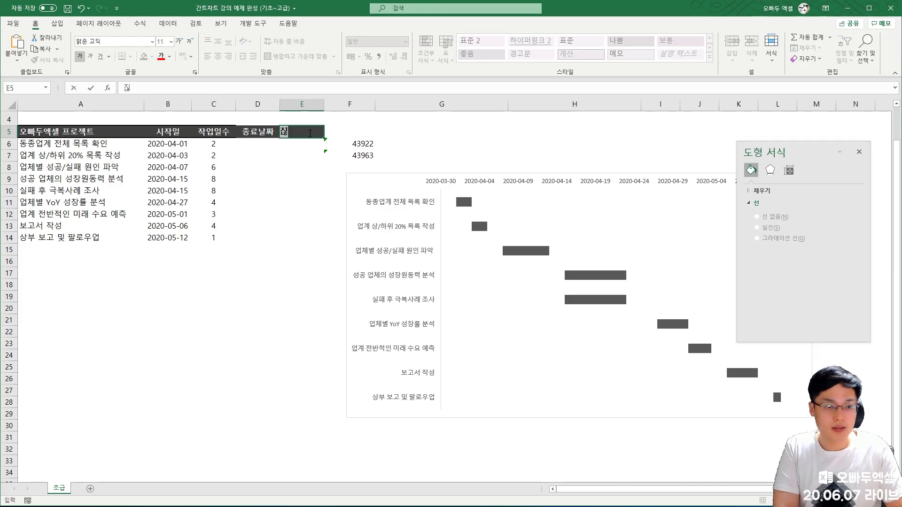
{"action": "type", "text": "행률"}
{"action": "key", "text": "Tab"}
Clear the helper date serial numbers from F6:F7.
{"action": "key", "text": "Down"}
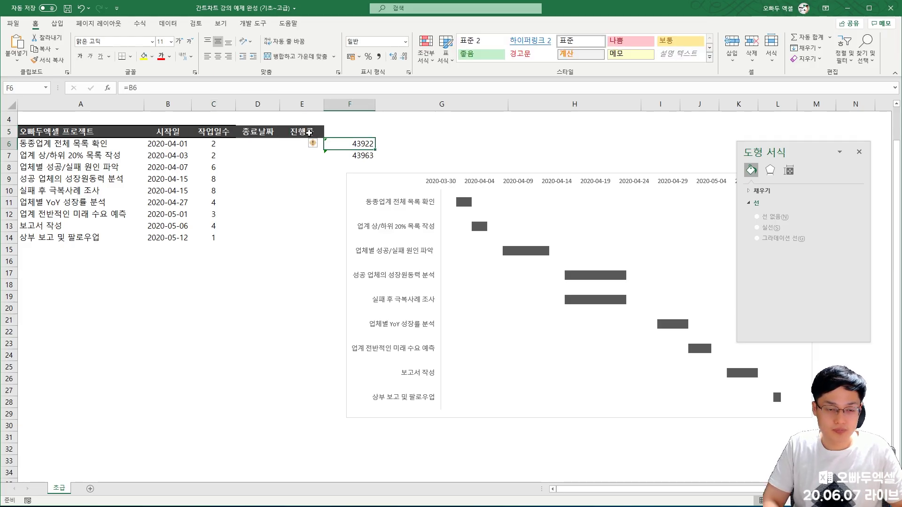
{"action": "key", "text": "shift+Down"}
{"action": "key", "text": "Delete"}
Fill the E5 header into F5 and move the Gantt chart below the table.
{"action": "left_click_drag", "start_coordinate": [323, 137], "coordinate": [349, 137]}
{"action": "left_click_drag", "start_coordinate": [517, 176], "coordinate": [324, 264]}
Calculate the end dates with =B6+C6 in D6 and fill the formula down to D14.
{"action": "left_click", "coordinate": [258, 144]}
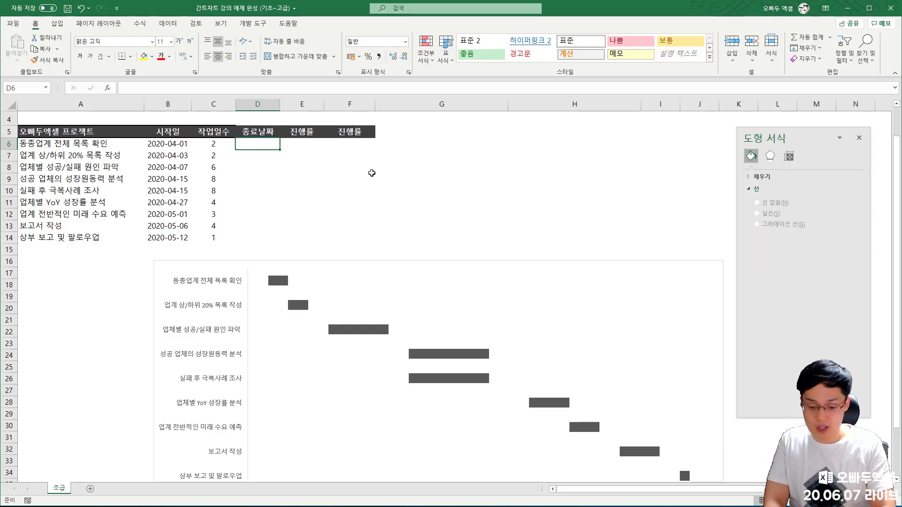
{"action": "type", "text": "="}
{"action": "key", "text": "Left"}
{"action": "key", "text": "Left"}
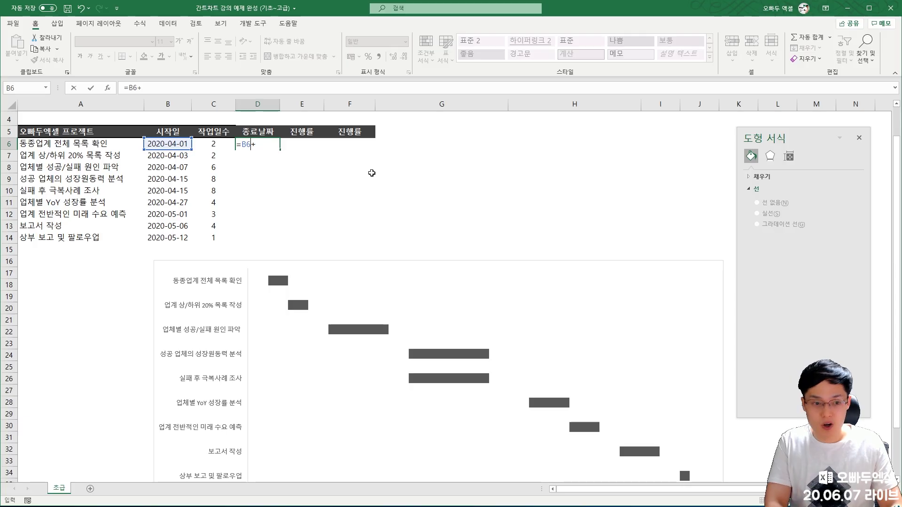
{"action": "type", "text": "+"}
{"action": "key", "text": "Return"}
{"action": "key", "text": "Return"}
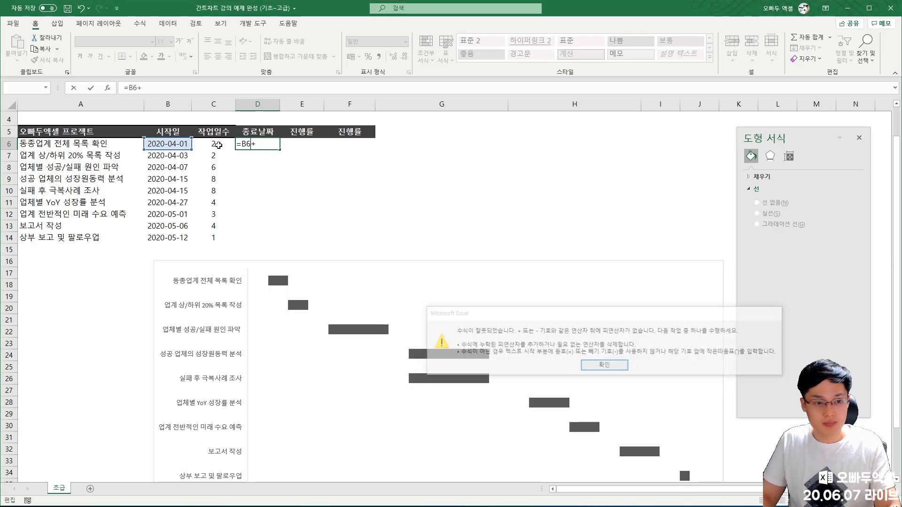
{"action": "left_click", "coordinate": [226, 147]}
{"action": "key", "text": "Return"}
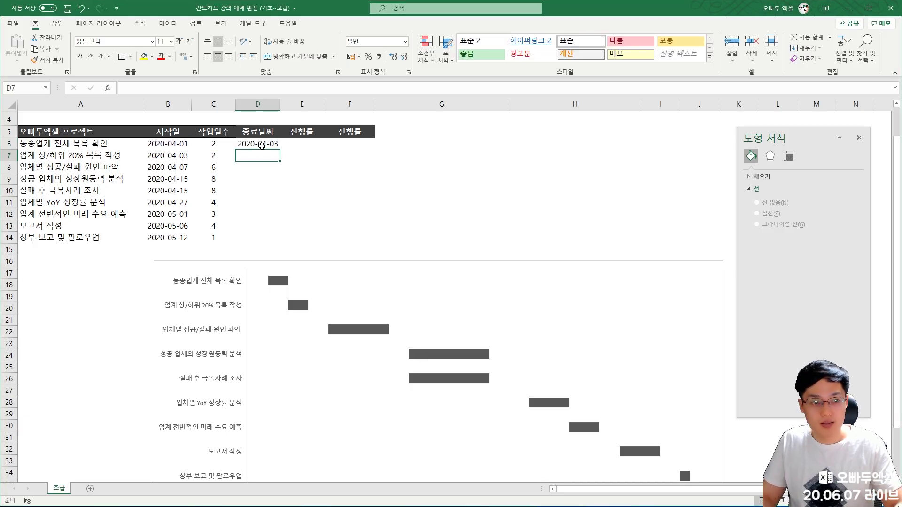
{"action": "left_click", "coordinate": [269, 149]}
{"action": "left_click_drag", "start_coordinate": [281, 152], "coordinate": [274, 239]}
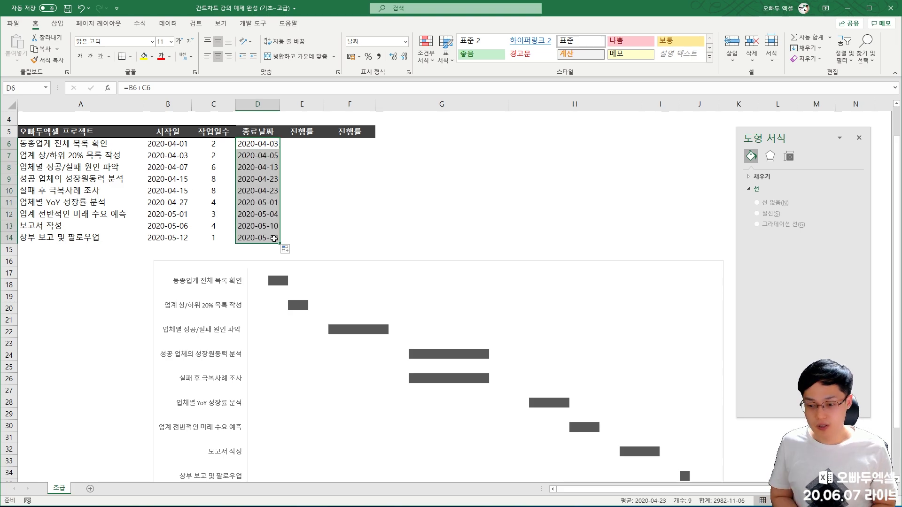
Change the header in F5 to 진행일수.
{"action": "key", "text": "Right"}
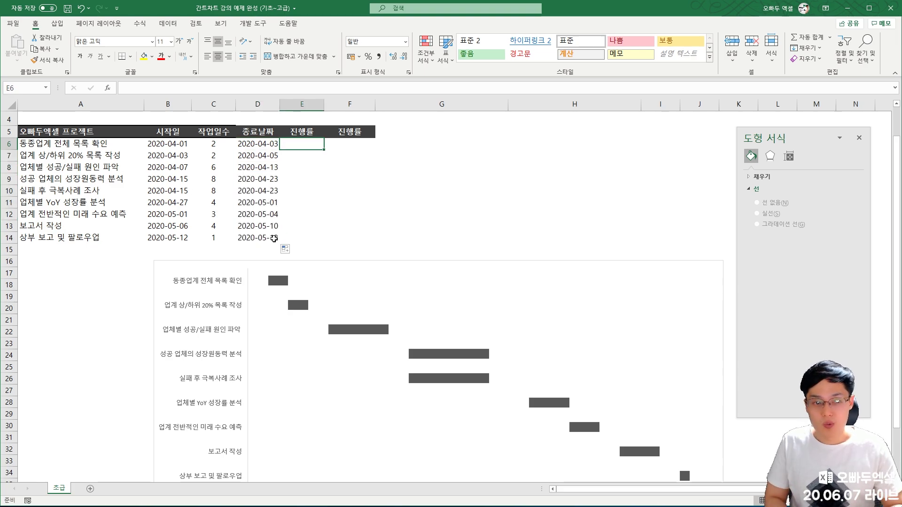
{"action": "key", "text": "Up"}
{"action": "key", "text": "Right"}
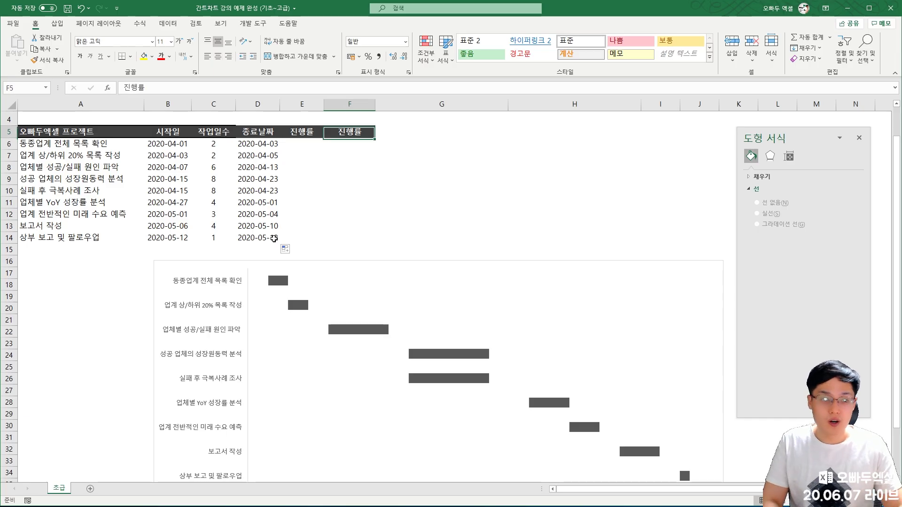
{"action": "type", "text": "진어"}
{"action": "key", "text": "BackSpace"}
{"action": "key", "text": "BackSpace"}
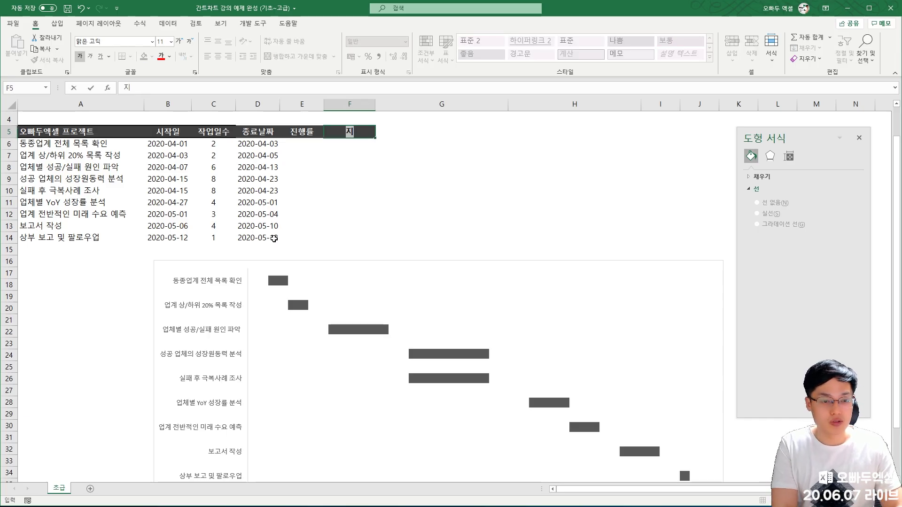
{"action": "type", "text": "ㄴ행일수"}
{"action": "key", "text": "Return"}
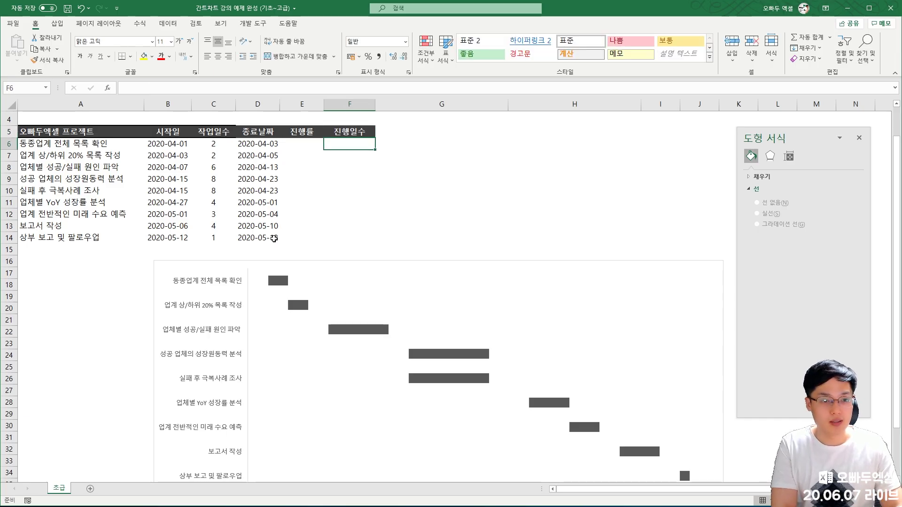
Enter a progress rate of 100% for the first task in E6.
{"action": "key", "text": "Left"}
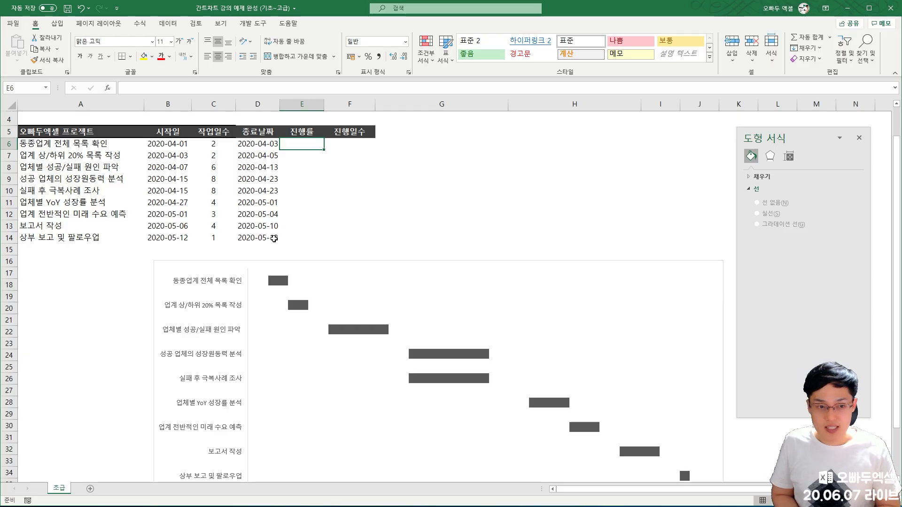
{"action": "type", "text": "100%"}
{"action": "key", "text": "Return"}
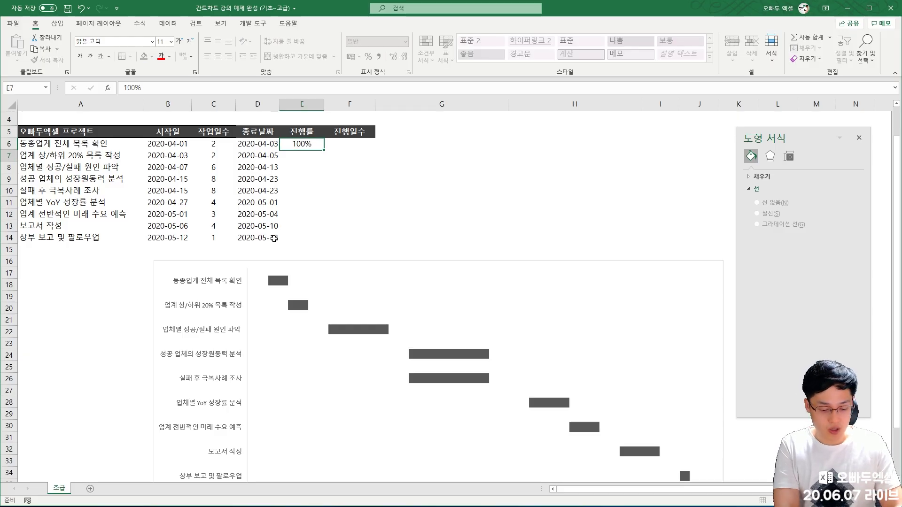
Enter the progress rates 100%, 80%, 80%, 50%, 50%, 0, 0 and 0 for the remaining tasks in E7:E14.
{"action": "type", "text": "100%"}
{"action": "key", "text": "Return"}
{"action": "type", "text": "80%"}
{"action": "key", "text": "Return"}
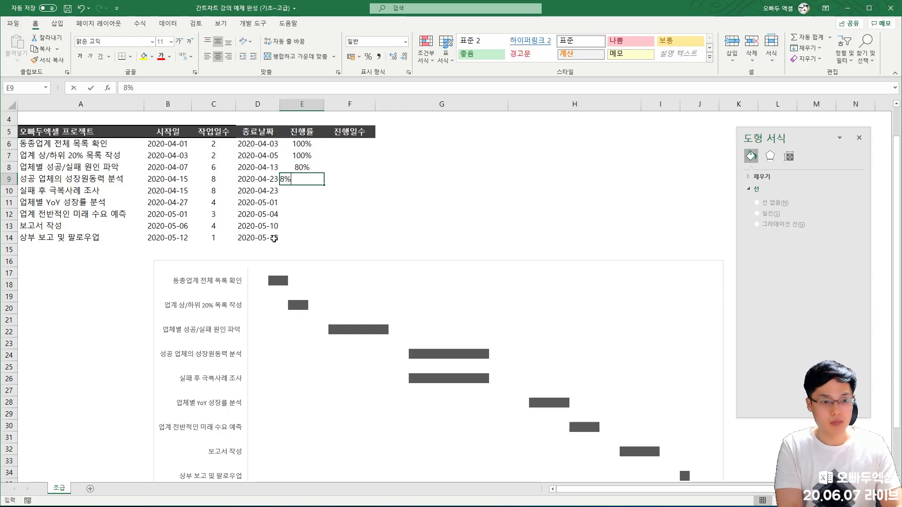
{"action": "type", "text": "0"}
{"action": "key", "text": "Return"}
Format the progress rates in E6:E14 as percentages (백분율).
{"action": "key", "text": "shift+Up"}
{"action": "key", "text": "shift+Up"}
{"action": "key", "text": "shift+Up"}
{"action": "key", "text": "shift+Up"}
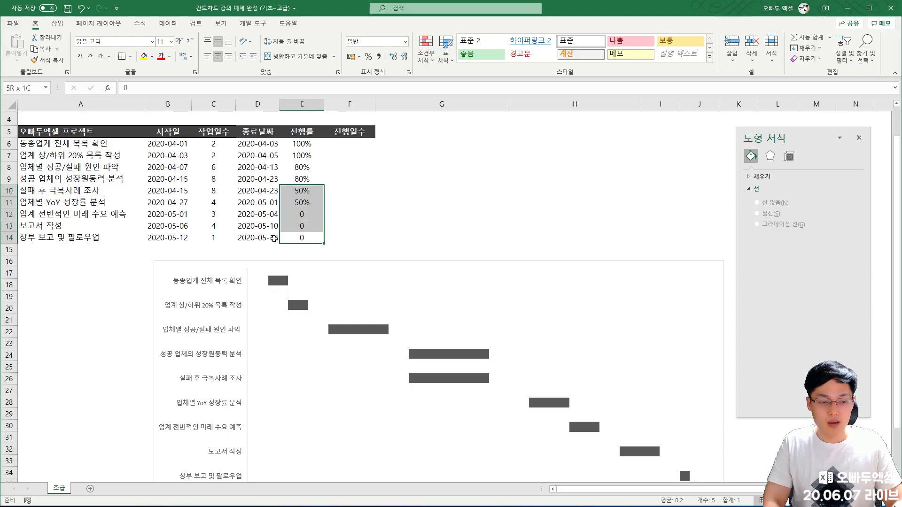
{"action": "key", "text": "shift+Up"}
{"action": "key", "text": "shift+Up"}
{"action": "key", "text": "shift+Up"}
{"action": "key", "text": "shift+Up"}
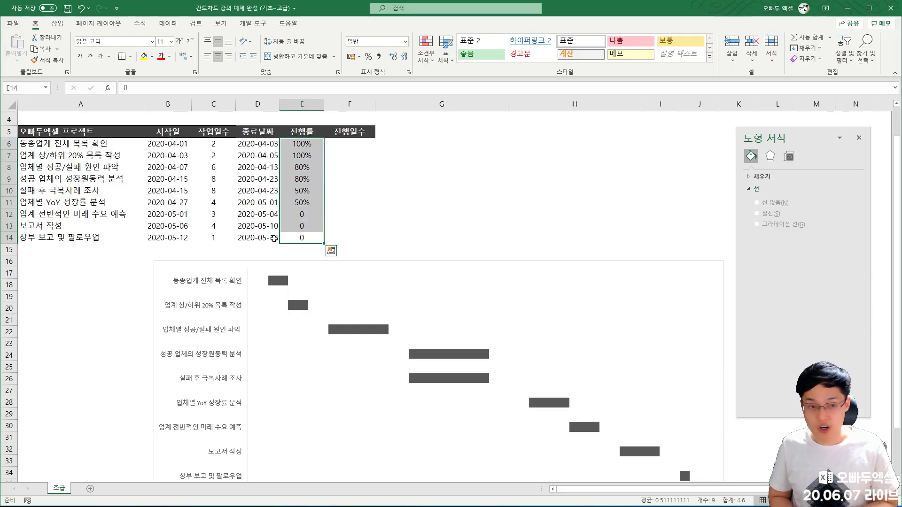
{"action": "key", "text": "Return"}
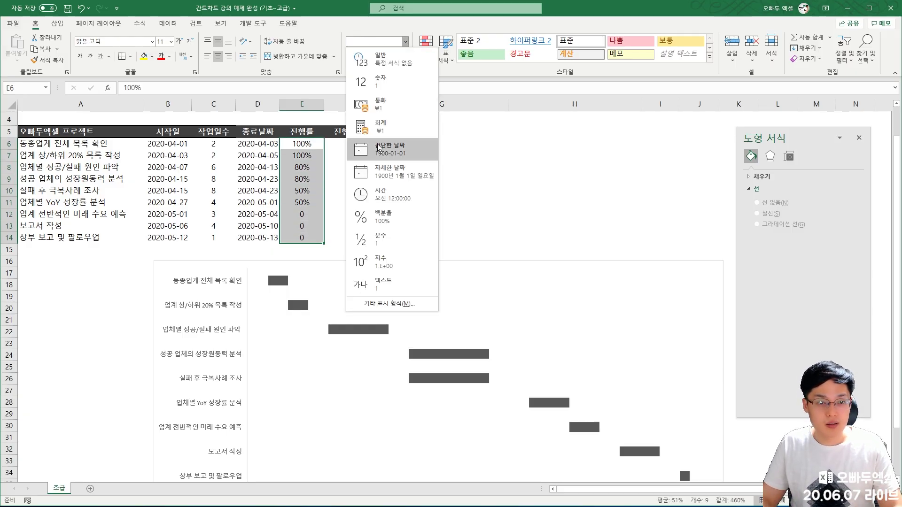
{"action": "left_click", "coordinate": [379, 219]}
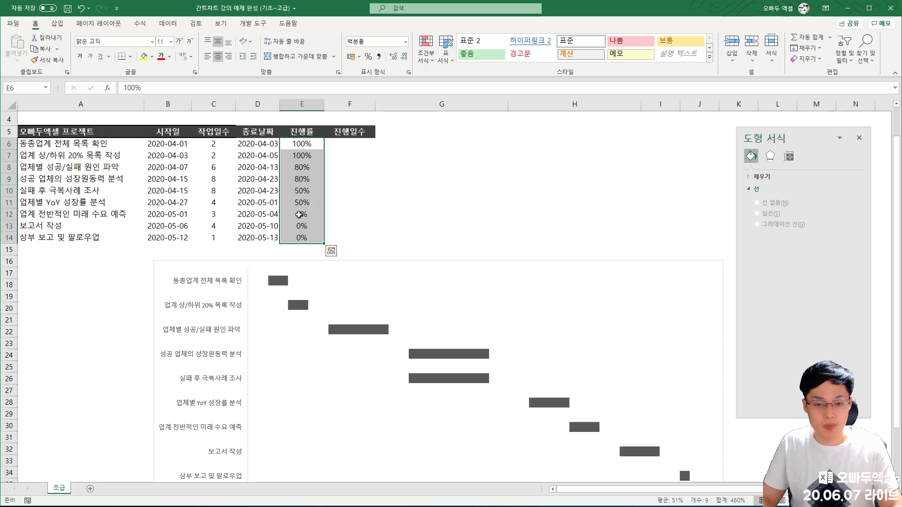
Calculate the progress days with =C6*E6 in F6 and fill the formula down to F14.
{"action": "left_click", "coordinate": [336, 149]}
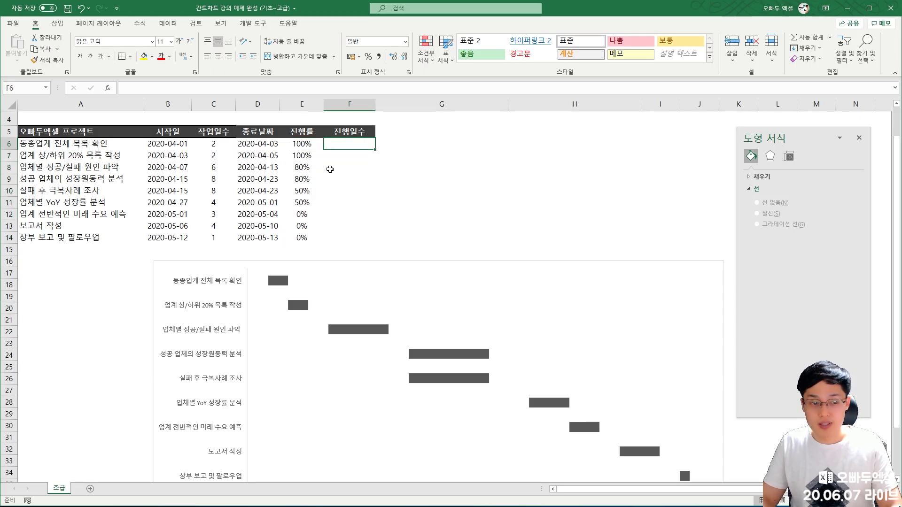
{"action": "type", "text": "="}
{"action": "left_click", "coordinate": [213, 147]}
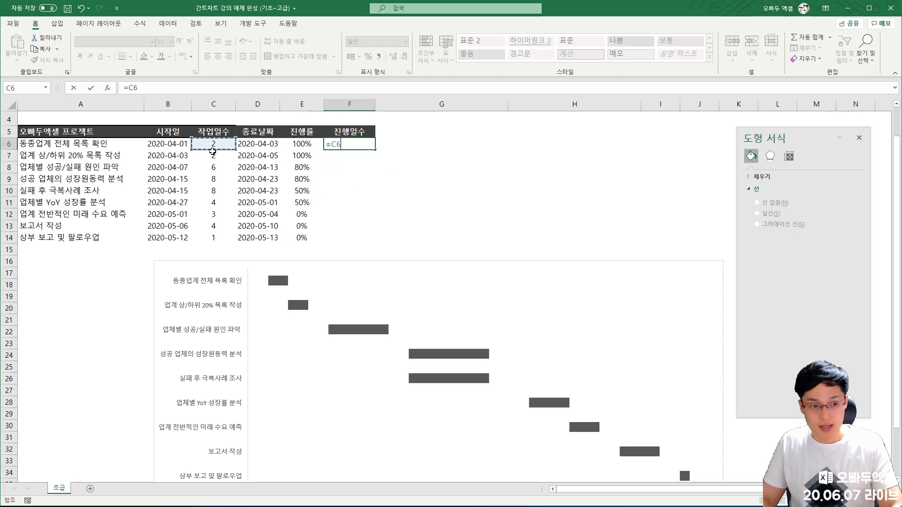
{"action": "type", "text": "*E6"}
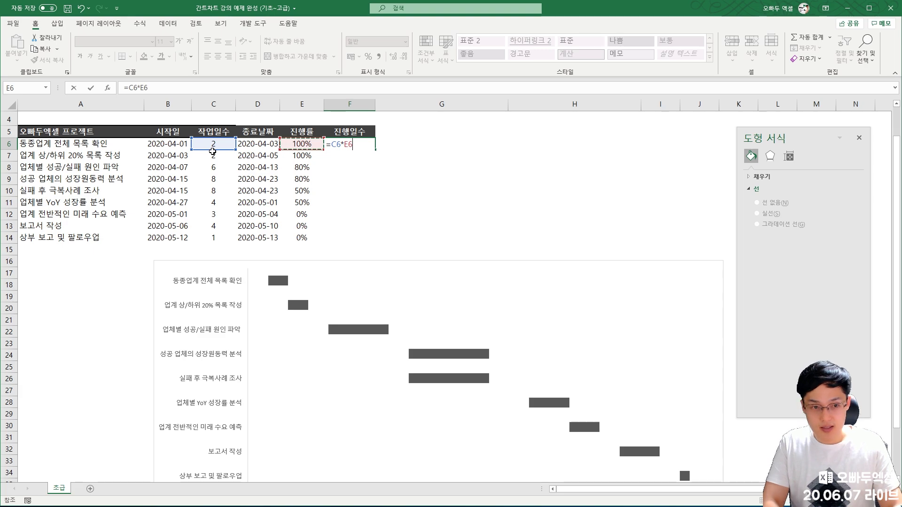
{"action": "key", "text": "Return"}
{"action": "left_click", "coordinate": [352, 145]}
{"action": "left_click_drag", "start_coordinate": [374, 149], "coordinate": [364, 239]}
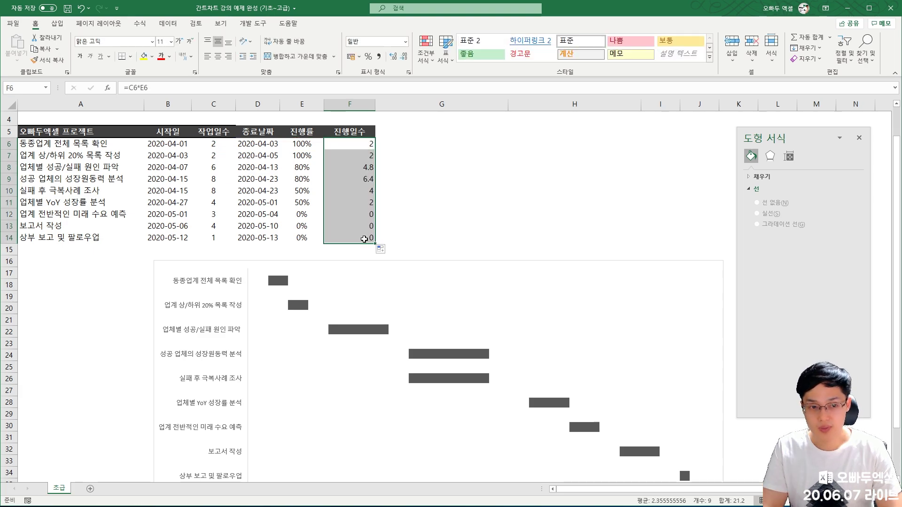
Examine how the work days and progress rates of the first and third tasks relate to their 진행일수 values.
{"action": "left_click", "coordinate": [69, 145]}
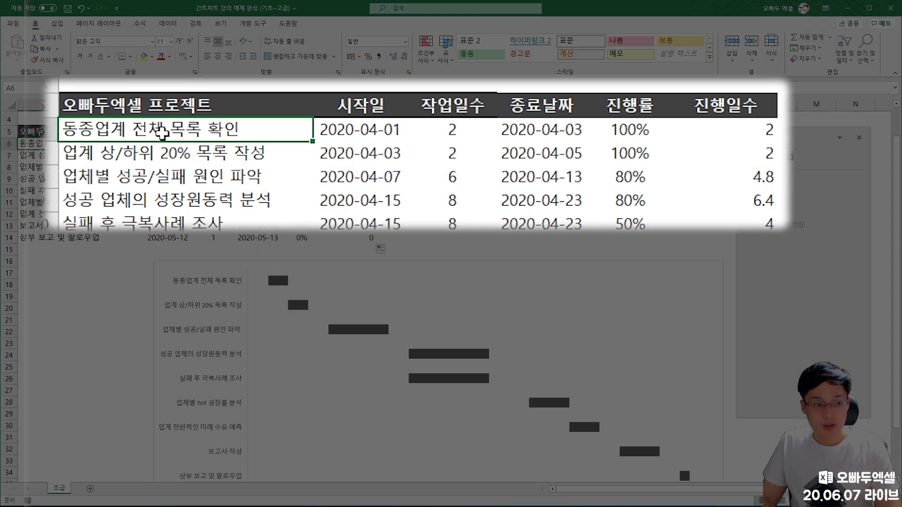
{"action": "left_click", "coordinate": [437, 134]}
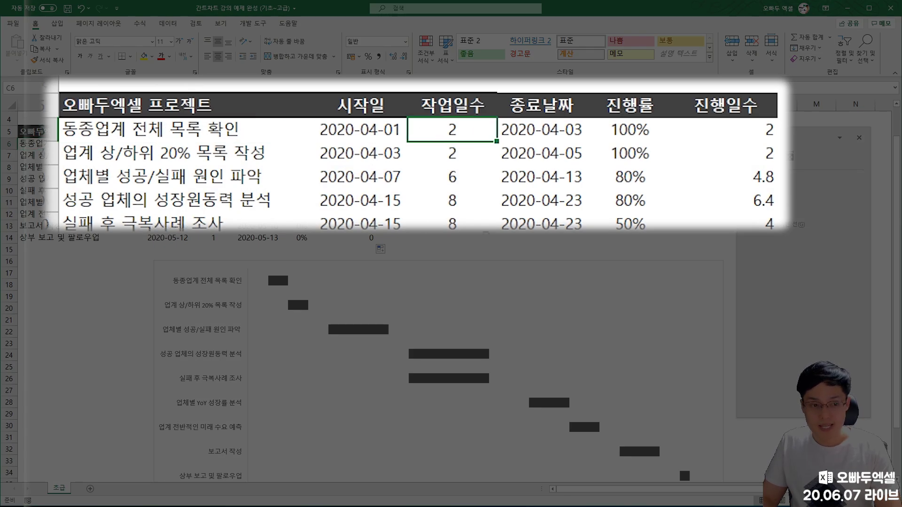
{"action": "left_click", "coordinate": [642, 136]}
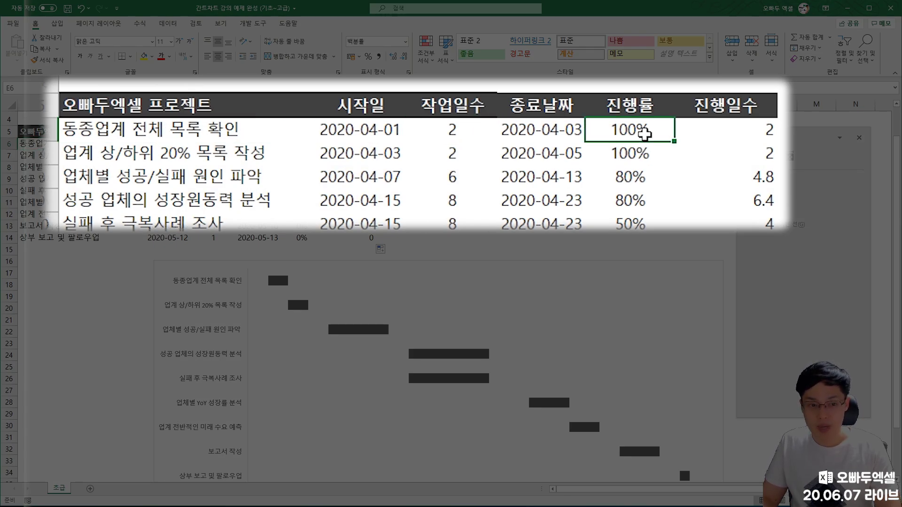
{"action": "left_click", "coordinate": [746, 133]}
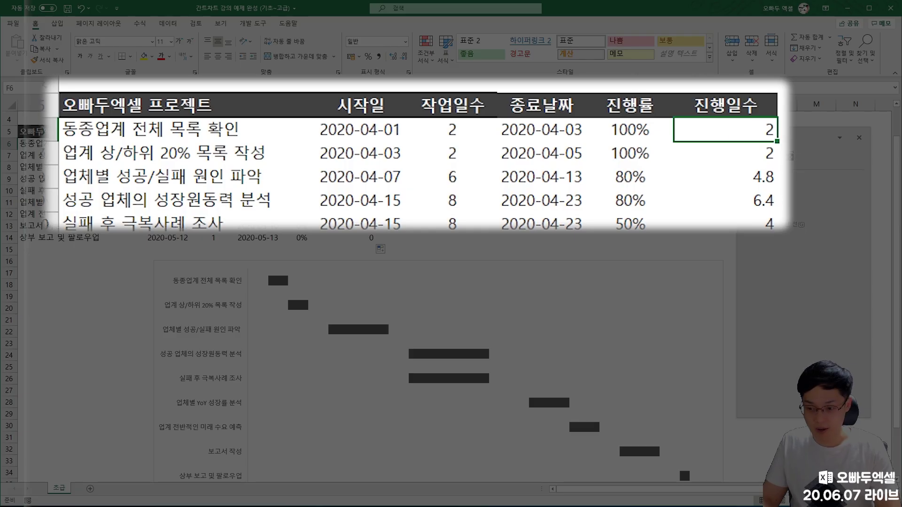
{"action": "left_click", "coordinate": [414, 183]}
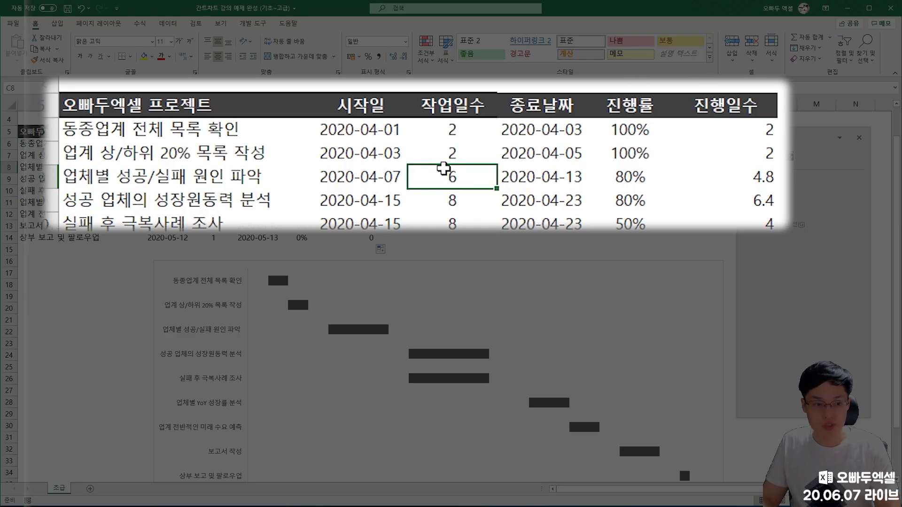
{"action": "left_click", "coordinate": [594, 177]}
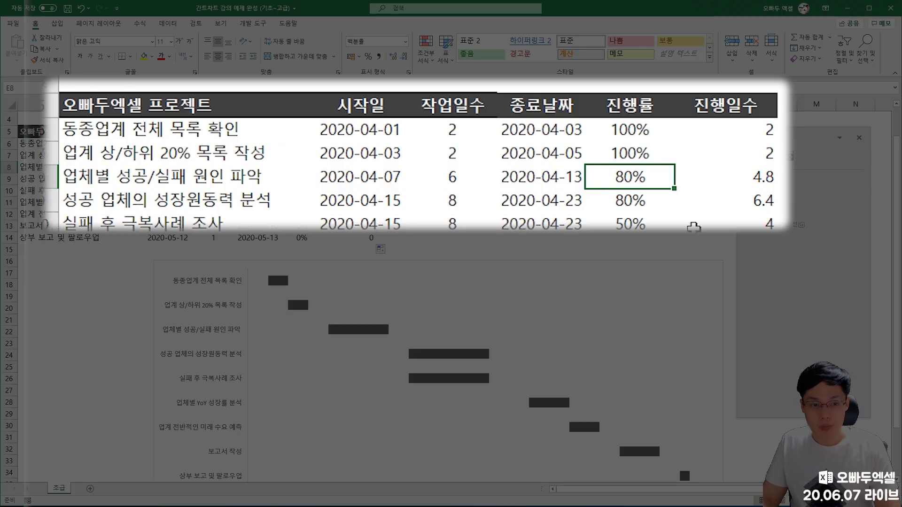
{"action": "left_click", "coordinate": [749, 182]}
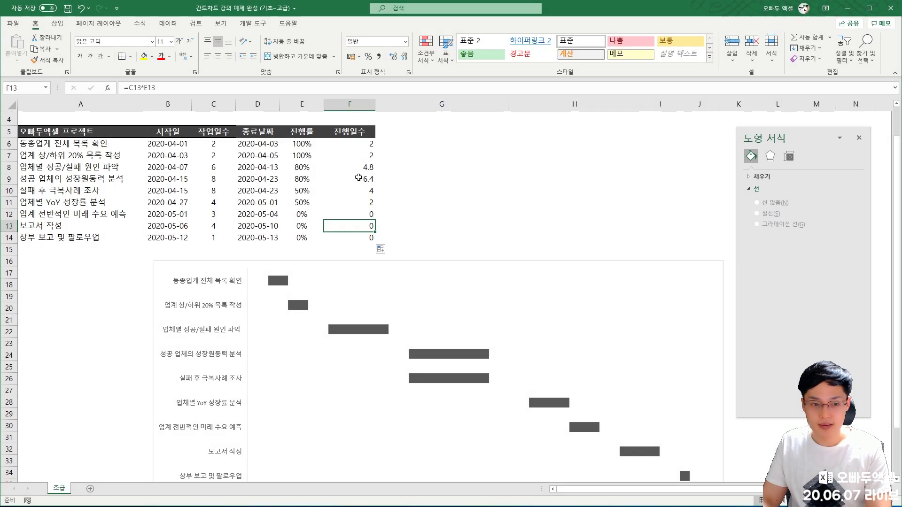
{"action": "left_click_drag", "start_coordinate": [359, 145], "coordinate": [353, 190]}
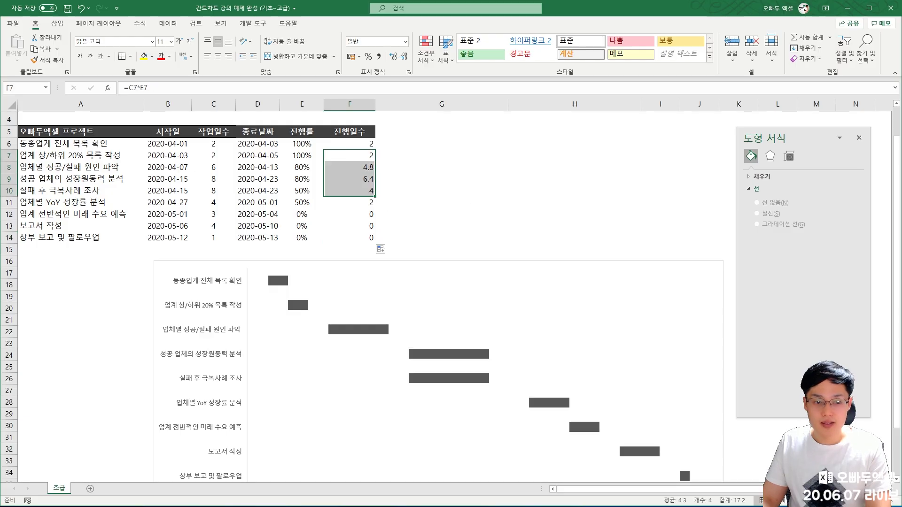
Reposition the Gantt chart closer under the table and add error bars to its hidden 시작일 series.
{"action": "left_click", "coordinate": [859, 138]}
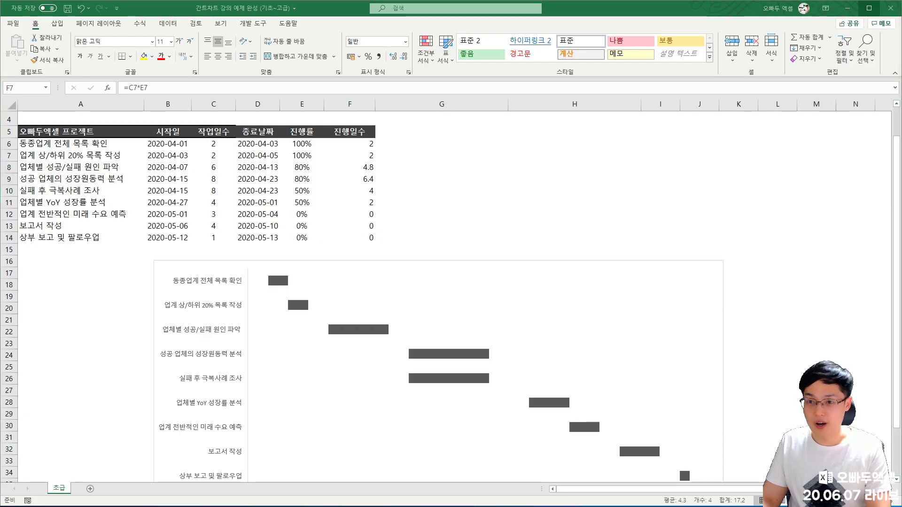
{"action": "mouse_move", "coordinate": [372, 263]}
{"action": "left_mouse_down"}
{"action": "mouse_move", "coordinate": [352, 251]}
{"action": "mouse_move", "coordinate": [367, 259]}
{"action": "left_mouse_up"}
{"action": "left_click", "coordinate": [260, 277]}
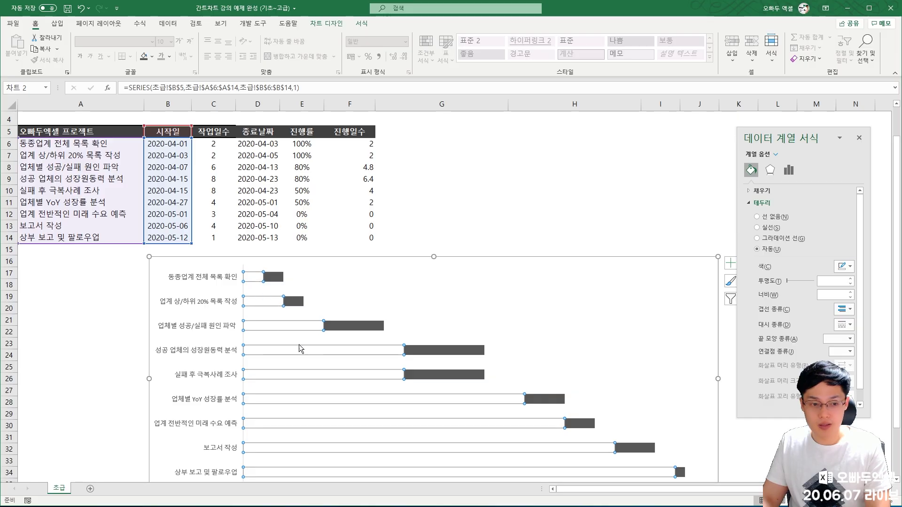
{"action": "left_click_drag", "start_coordinate": [403, 429], "coordinate": [330, 420]}
{"action": "left_click", "coordinate": [658, 258]}
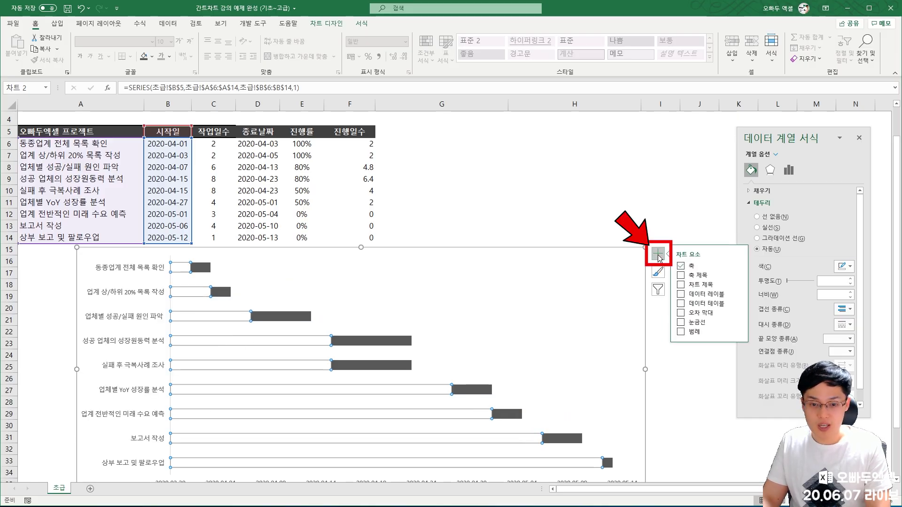
{"action": "left_click", "coordinate": [680, 313]}
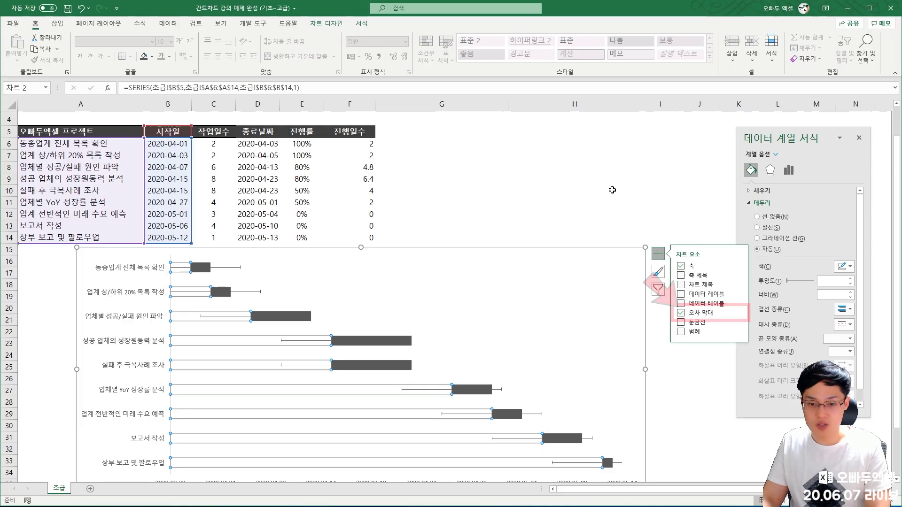
{"action": "left_click", "coordinate": [610, 189]}
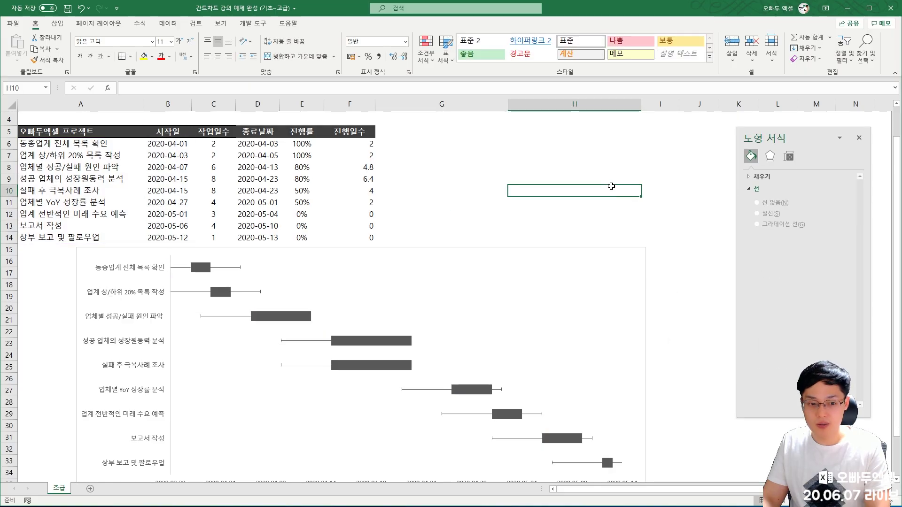
Fill the bars of the 작업일수 series with light gray.
{"action": "left_click", "coordinate": [409, 349]}
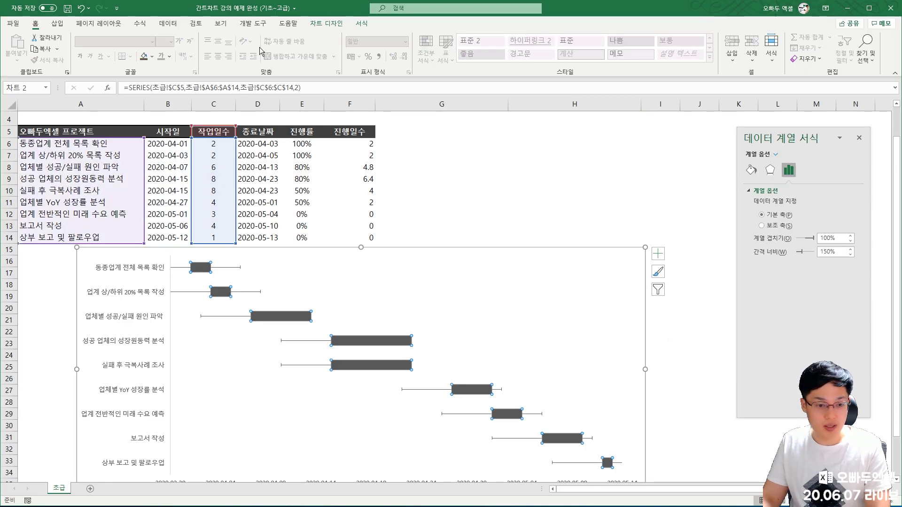
{"action": "right_click", "coordinate": [283, 319]}
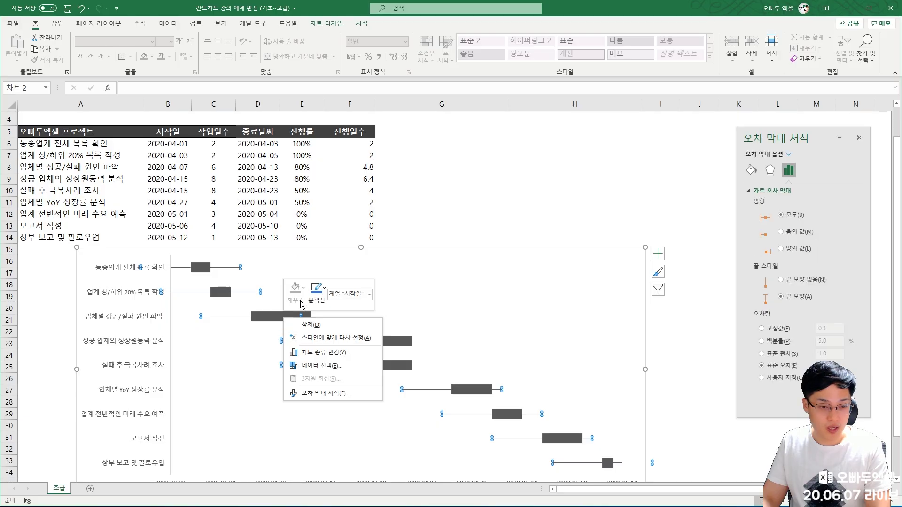
{"action": "key", "text": "Escape"}
{"action": "right_click", "coordinate": [410, 341]}
{"action": "left_click", "coordinate": [423, 313]}
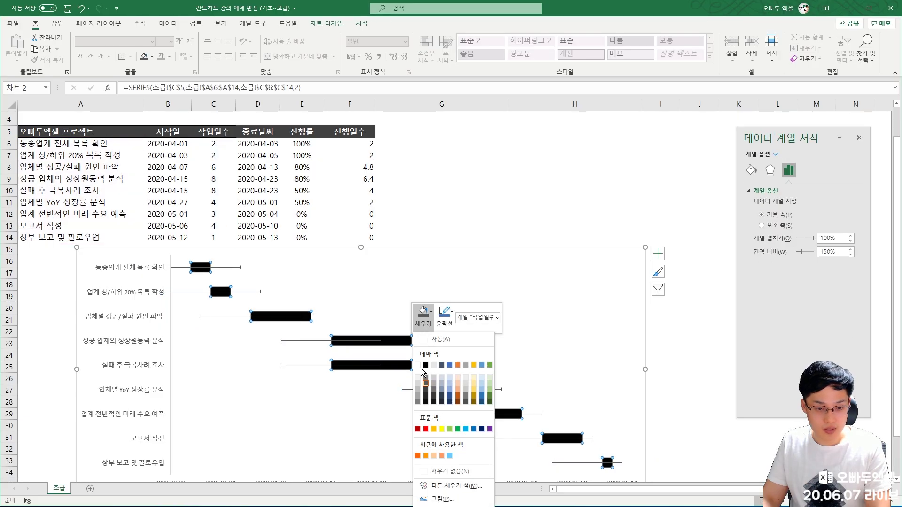
{"action": "key", "text": "Escape"}
{"action": "key", "text": "Escape"}
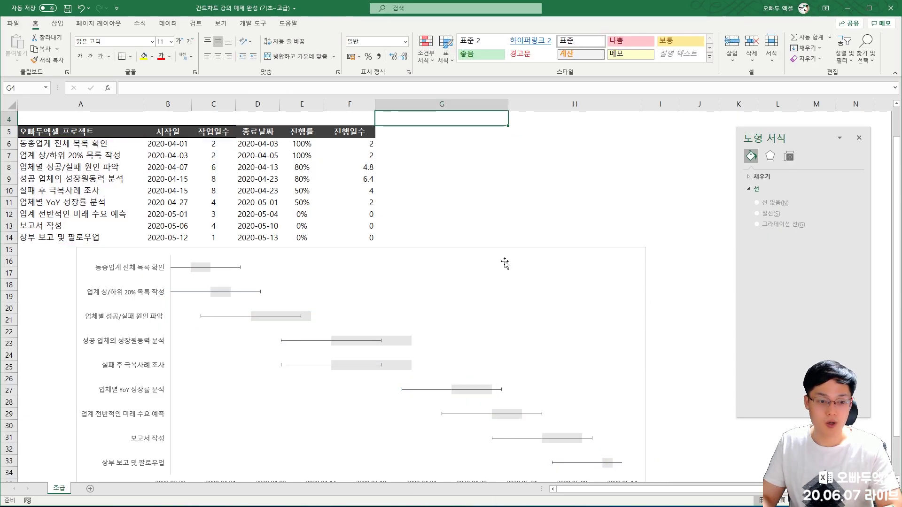
Inspect the error bars against the gray task bars and open the formatting options for the 시작일 series' error bars.
{"action": "left_click", "coordinate": [267, 343]}
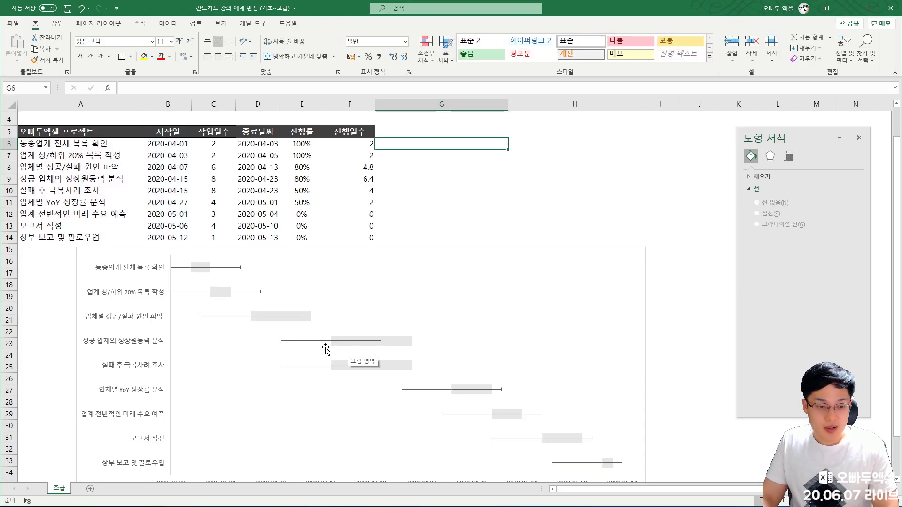
{"action": "scroll", "coordinate": [335, 373], "scroll_direction": "up", "scroll_amount": 5}
{"action": "scroll", "coordinate": [335, 372], "scroll_direction": "down", "scroll_amount": 1}
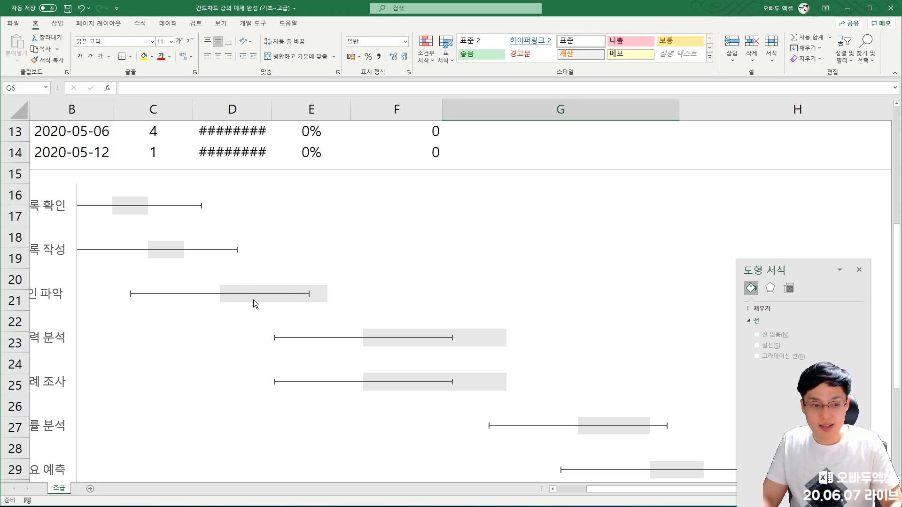
{"action": "left_click_drag", "start_coordinate": [219, 282], "coordinate": [318, 304]}
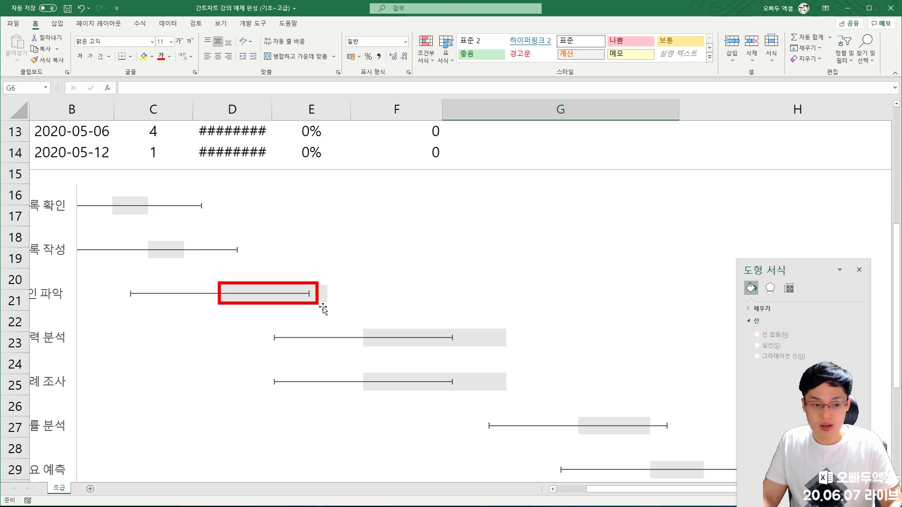
{"action": "left_click", "coordinate": [487, 343]}
{"action": "left_click_drag", "start_coordinate": [802, 271], "coordinate": [703, 186]}
{"action": "left_click", "coordinate": [679, 202]}
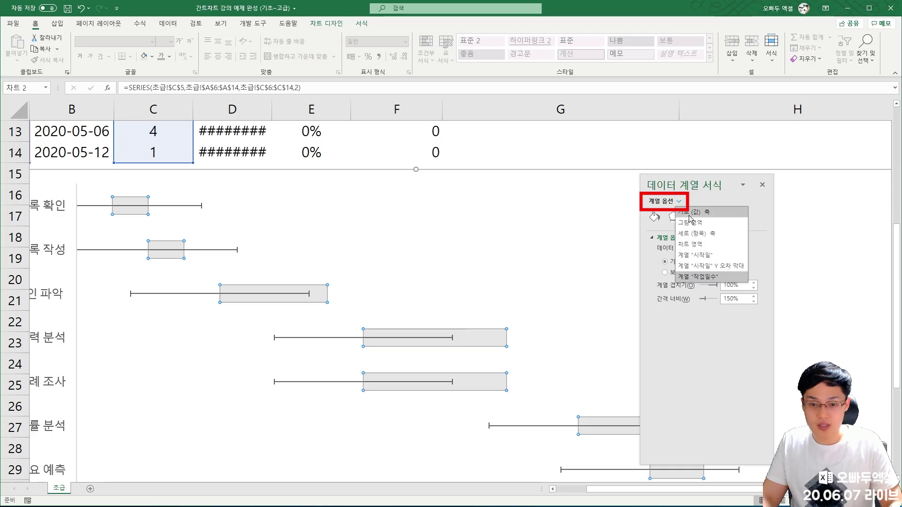
{"action": "left_click", "coordinate": [699, 267]}
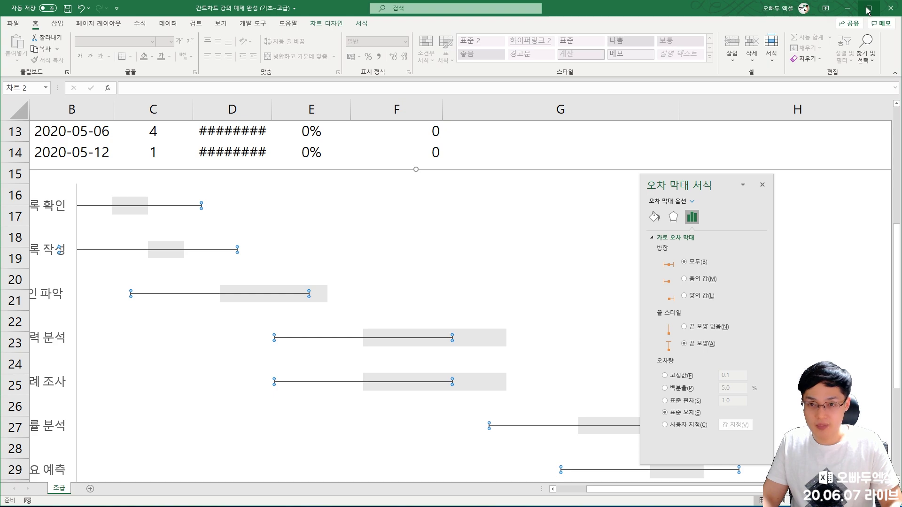
Set the direction of the 시작일 error bars to positive values only (양의 값).
{"action": "left_click_drag", "start_coordinate": [688, 180], "coordinate": [783, 175]}
{"action": "double_click", "coordinate": [766, 5]}
{"action": "scroll", "coordinate": [609, 319], "scroll_direction": "down", "scroll_amount": 3}
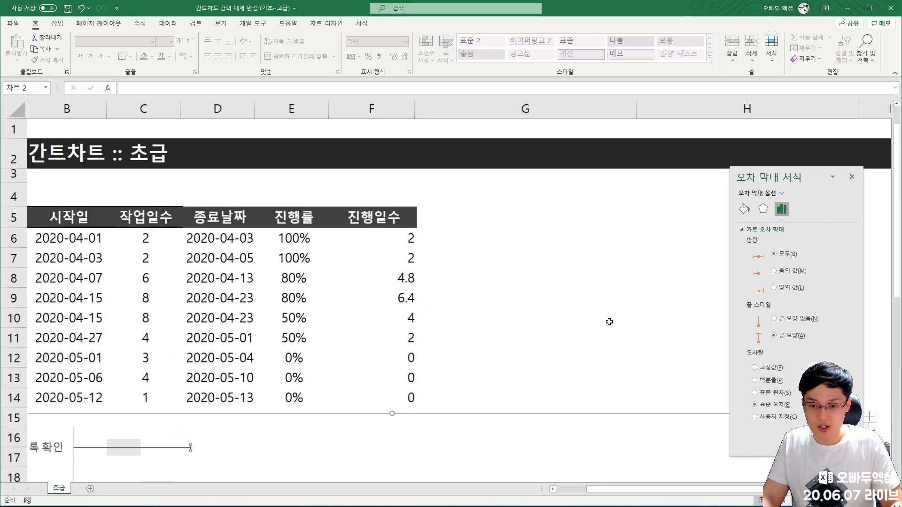
{"action": "left_click", "coordinate": [774, 288]}
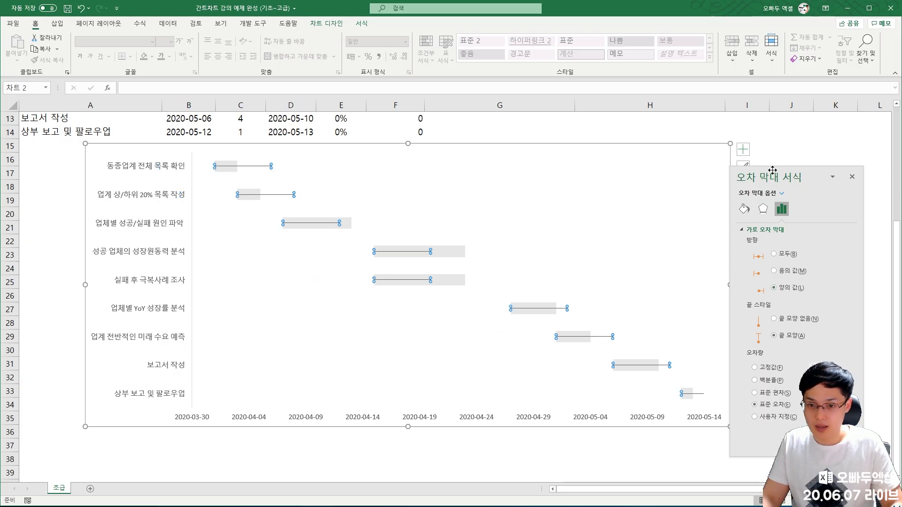
{"action": "left_click_drag", "start_coordinate": [772, 170], "coordinate": [803, 148]}
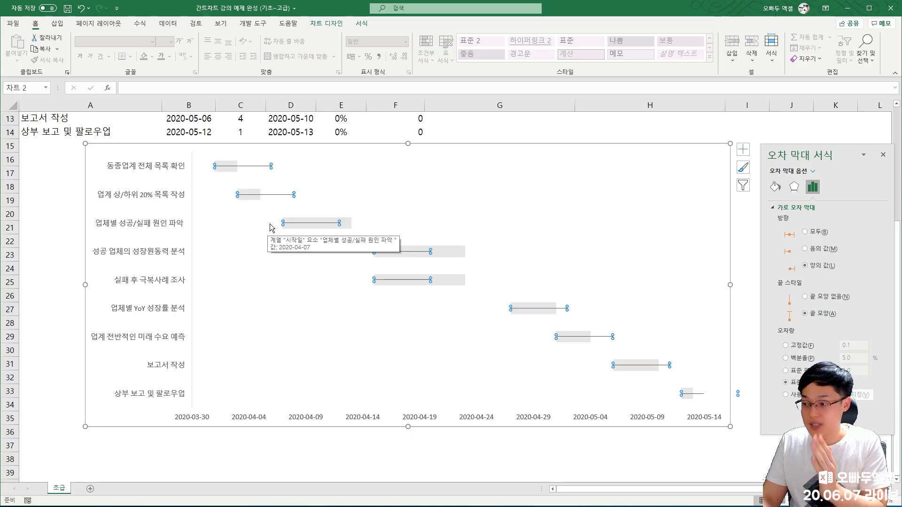
{"action": "scroll", "coordinate": [474, 316], "scroll_direction": "up", "scroll_amount": 2}
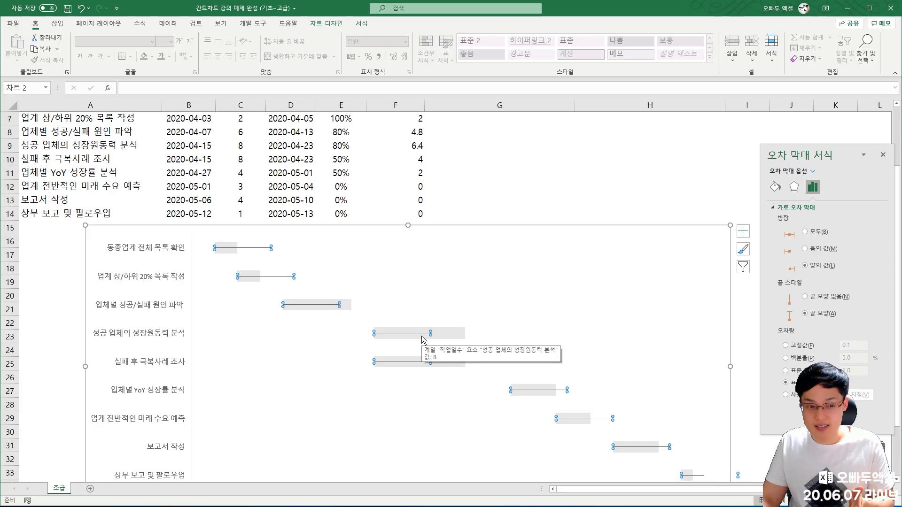
Set the 시작일 error bars to a custom error amount, using the 진행일수 range F6:F14 as positive error values.
{"action": "scroll", "coordinate": [333, 328], "scroll_direction": "up", "scroll_amount": 1}
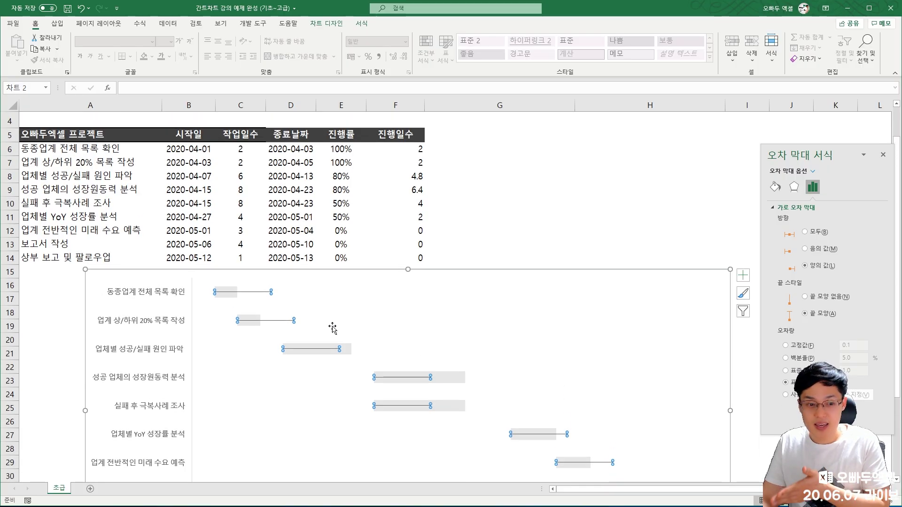
{"action": "left_click", "coordinate": [347, 350]}
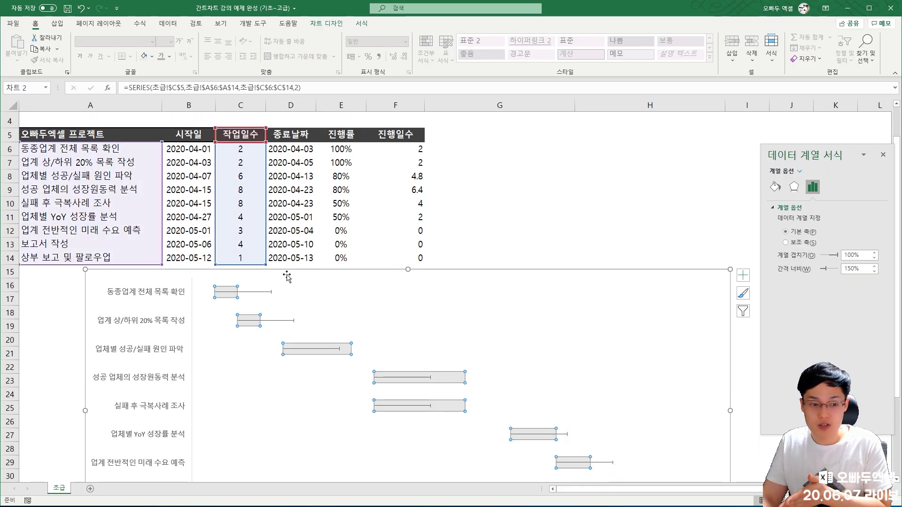
{"action": "left_click", "coordinate": [285, 323]}
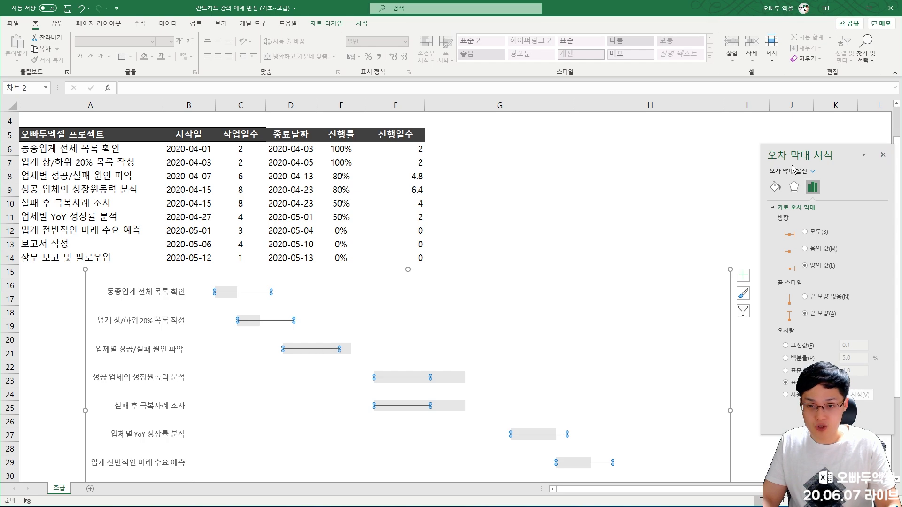
{"action": "left_click", "coordinate": [813, 172]}
{"action": "left_click", "coordinate": [805, 235]}
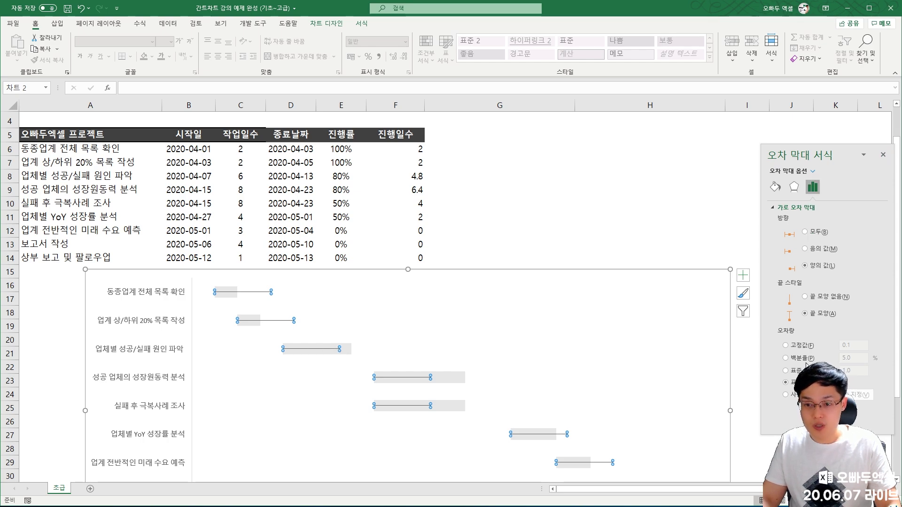
{"action": "left_click", "coordinate": [785, 395]}
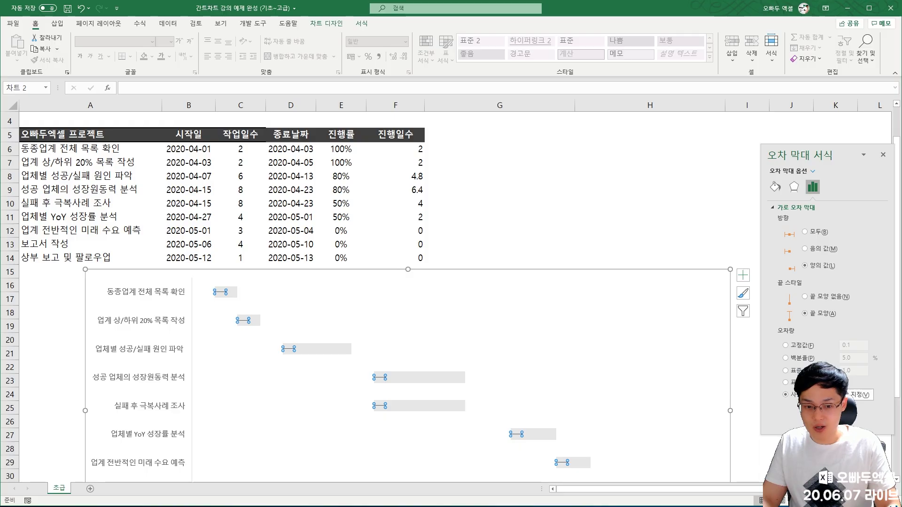
{"action": "left_click", "coordinate": [849, 397]}
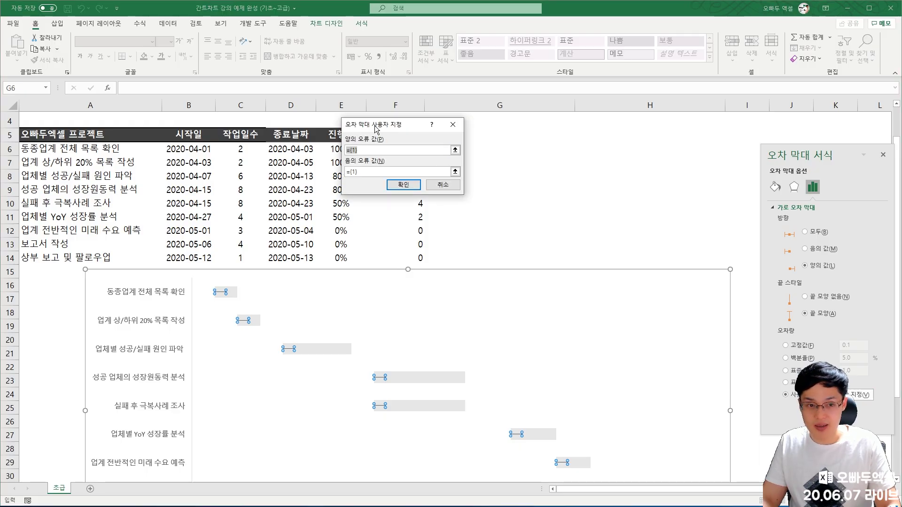
{"action": "left_click_drag", "start_coordinate": [376, 129], "coordinate": [505, 131]}
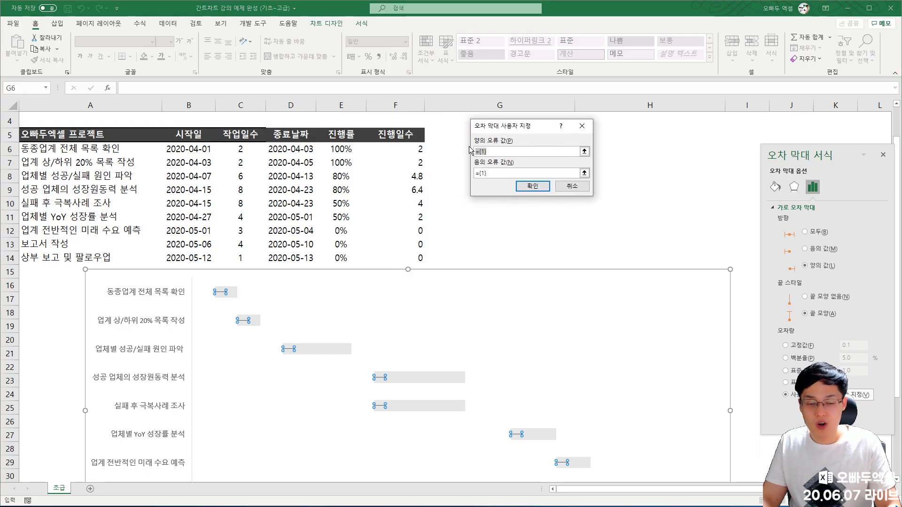
{"action": "left_click_drag", "start_coordinate": [408, 147], "coordinate": [411, 258]}
{"action": "left_click", "coordinate": [534, 187]}
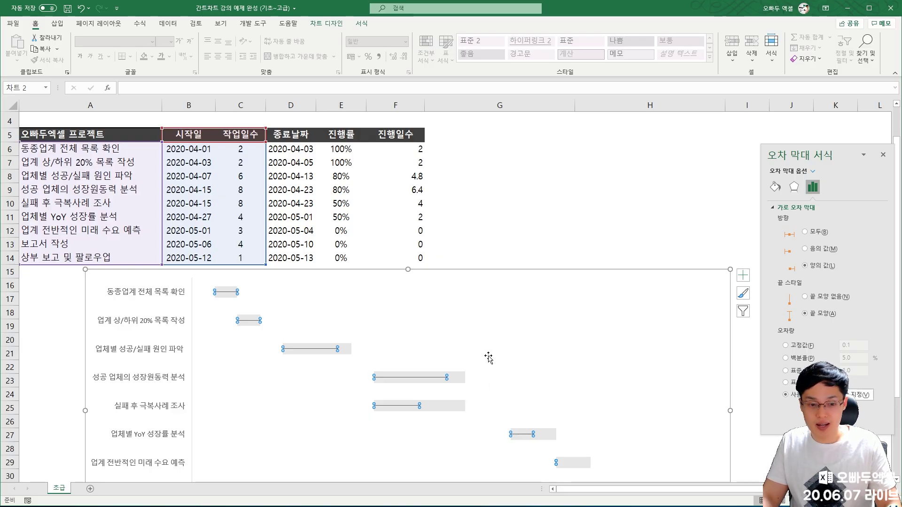
Set the end style of the 시작일 error bars to no cap (끝 모양 없음).
{"action": "left_click", "coordinate": [547, 177]}
{"action": "left_click", "coordinate": [331, 350]}
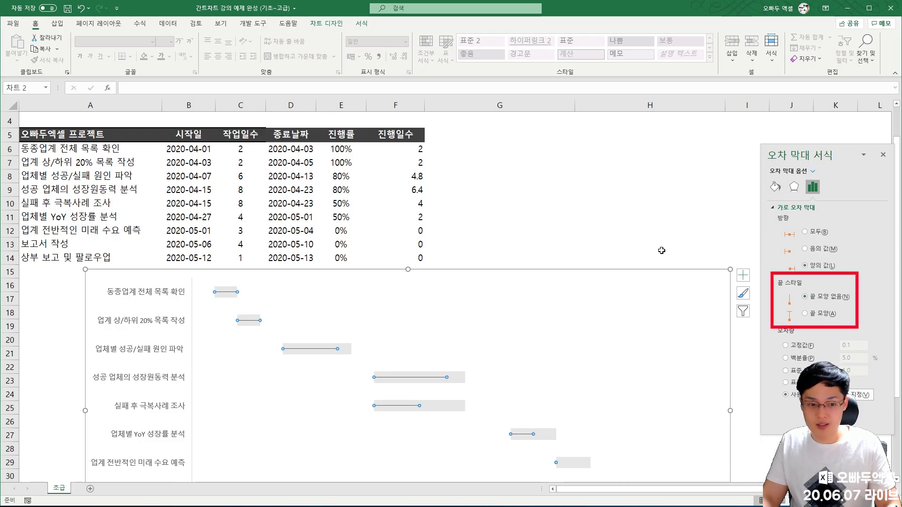
{"action": "left_click", "coordinate": [648, 223]}
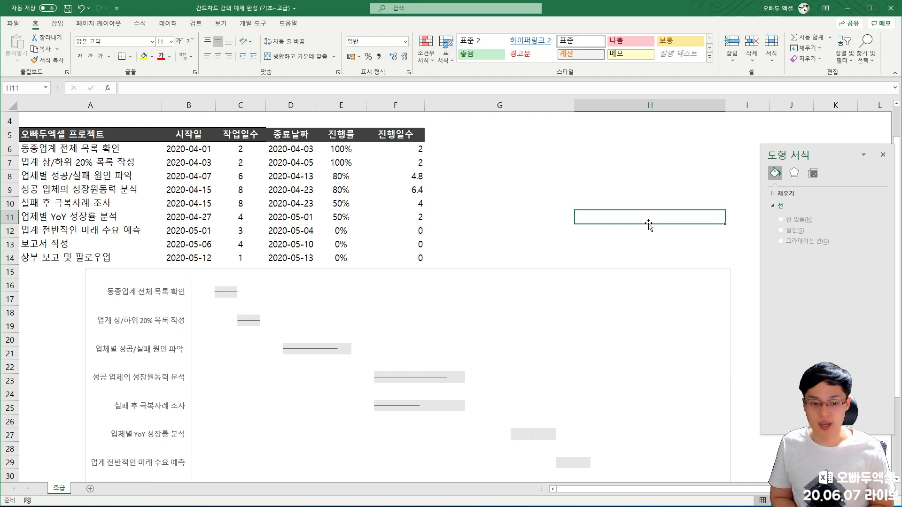
Reselect the 시작일 series' error bars and set their line width to 9 pt.
{"action": "left_click", "coordinate": [410, 378]}
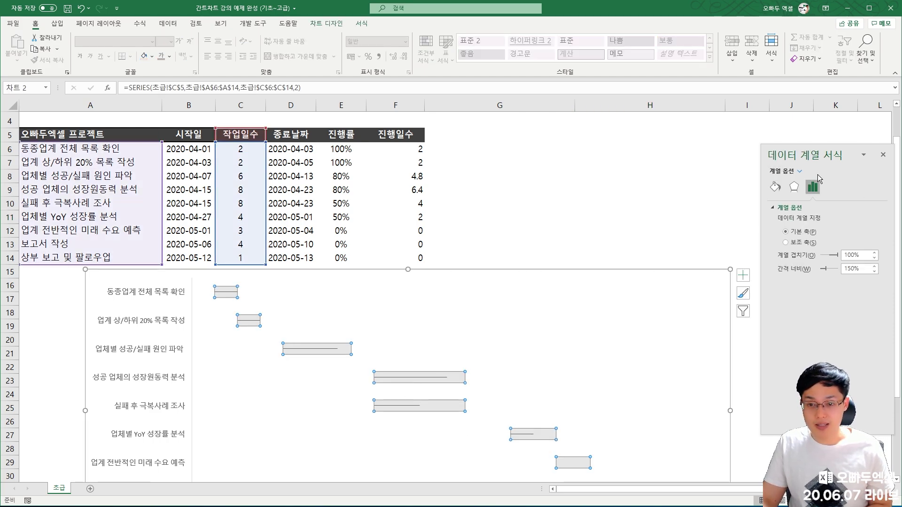
{"action": "left_click", "coordinate": [795, 172]}
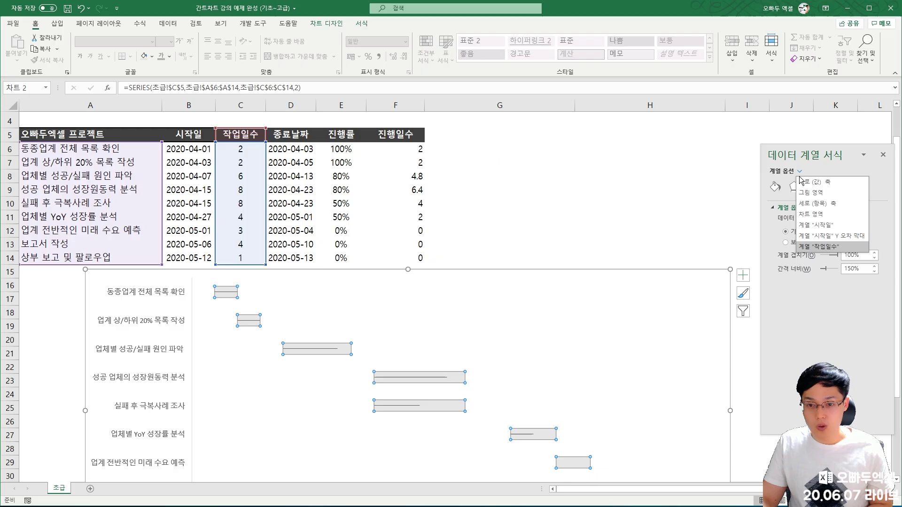
{"action": "left_click", "coordinate": [821, 233]}
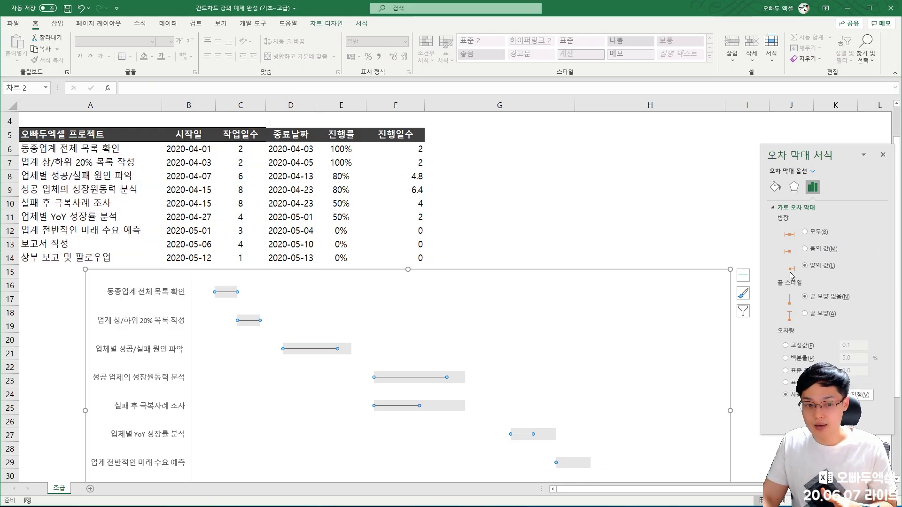
{"action": "left_click", "coordinate": [775, 189]}
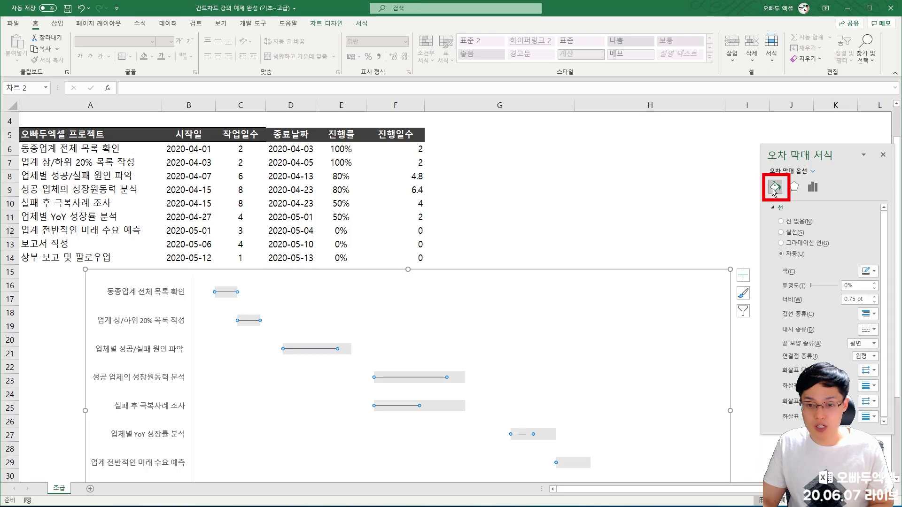
{"action": "left_click", "coordinate": [844, 299]}
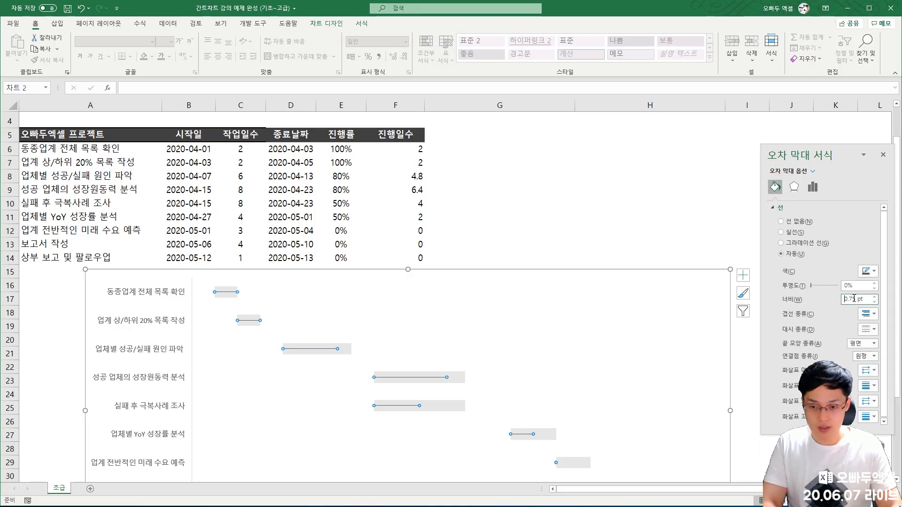
{"action": "key", "text": "ctrl+a"}
{"action": "type", "text": "9"}
{"action": "key", "text": "Return"}
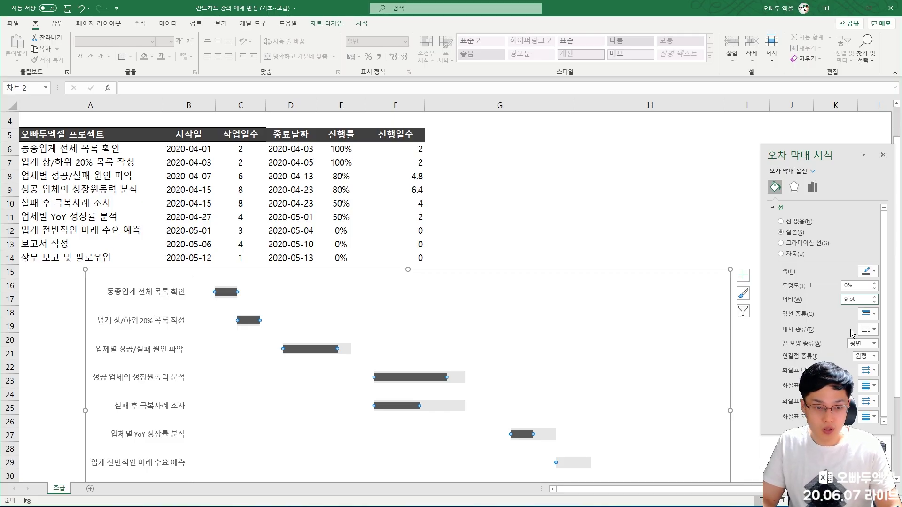
Color the 시작일 error bar lines orange and deselect the chart.
{"action": "left_click", "coordinate": [867, 271]}
{"action": "left_click", "coordinate": [864, 390]}
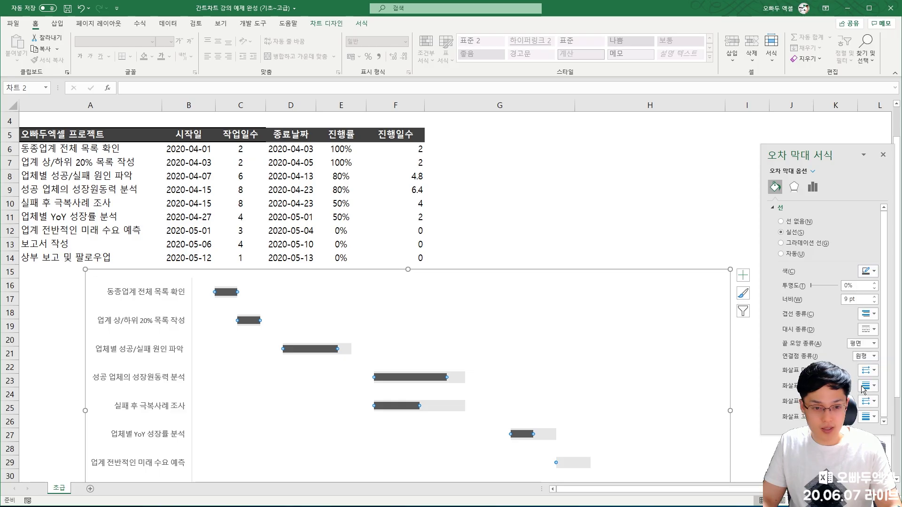
{"action": "left_click", "coordinate": [618, 207]}
Examine the whole Gantt chart, comparing the orange progress bars with the gray task bars and the table.
{"action": "scroll", "coordinate": [382, 265], "scroll_direction": "down", "scroll_amount": 1}
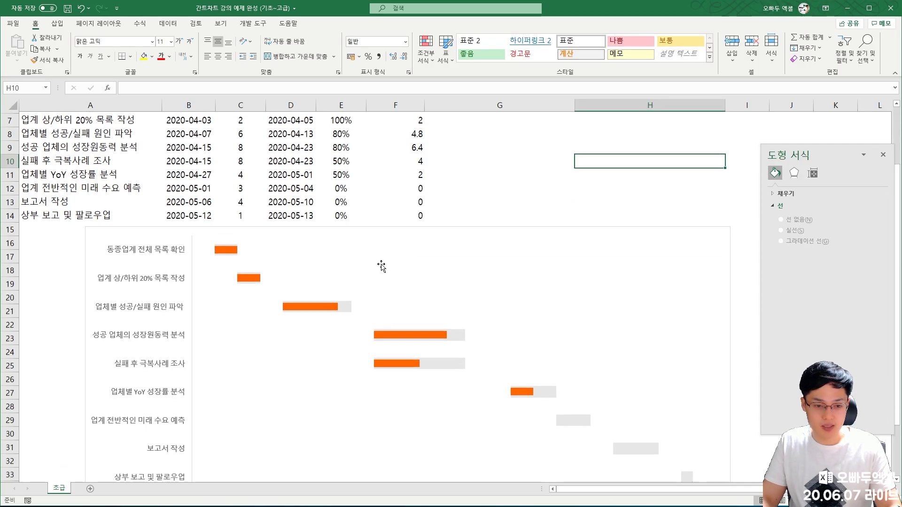
{"action": "scroll", "coordinate": [381, 265], "scroll_direction": "down", "scroll_amount": 1}
{"action": "scroll", "coordinate": [394, 288], "scroll_direction": "down", "scroll_amount": 1, "text": "ctrl"}
{"action": "scroll", "coordinate": [395, 288], "scroll_direction": "up", "scroll_amount": 3}
{"action": "scroll", "coordinate": [312, 282], "scroll_direction": "down", "scroll_amount": 2}
{"action": "scroll", "coordinate": [370, 292], "scroll_direction": "down", "scroll_amount": 1}
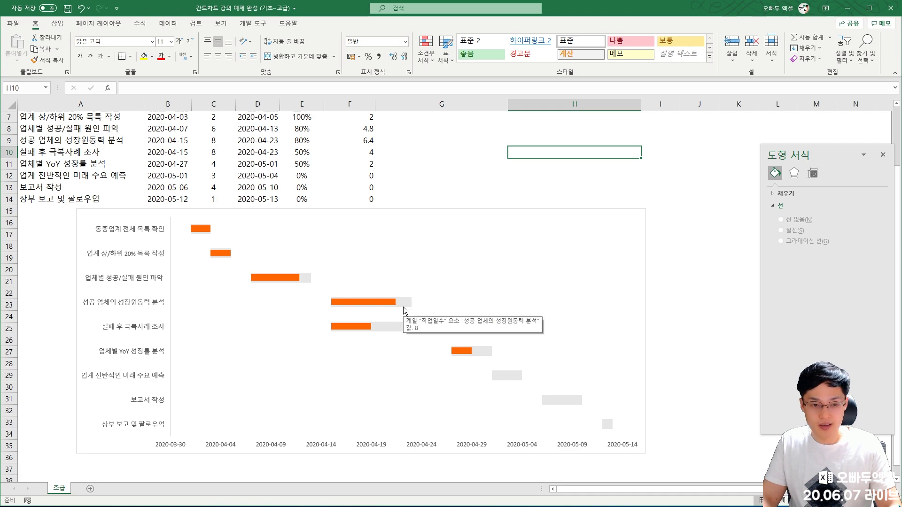
{"action": "mouse_move", "coordinate": [396, 306]}
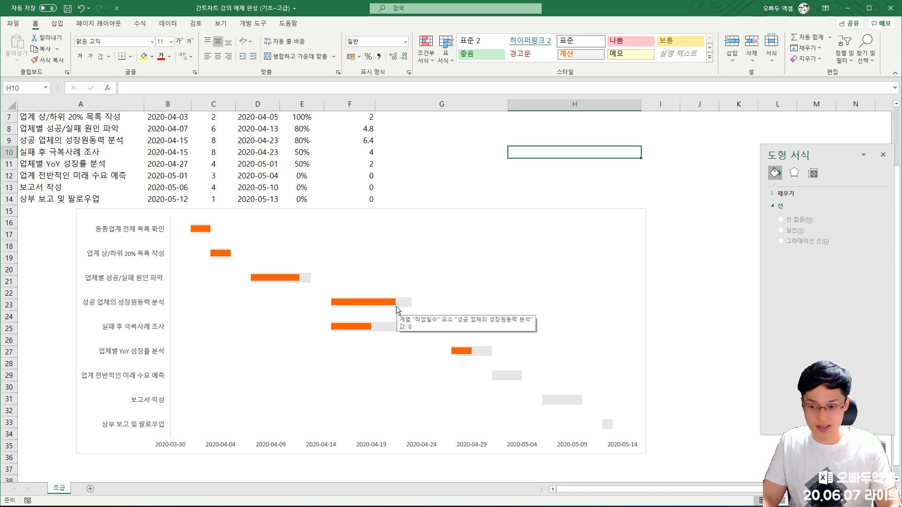
{"action": "scroll", "coordinate": [396, 307], "scroll_direction": "up", "scroll_amount": 1}
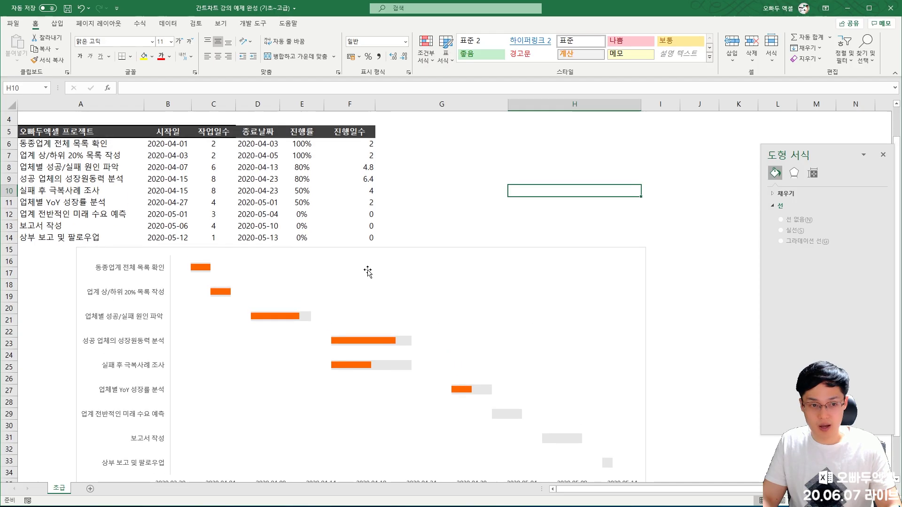
Change the 진행률 of 업체별 성공/실패 원인 파악 in E8 first to 50% and finally to 100%.
{"action": "key", "text": "Up"}
{"action": "key", "text": "Up"}
{"action": "key", "text": "Left"}
{"action": "key", "text": "Left"}
{"action": "key", "text": "Left"}
{"action": "type", "text": "50"}
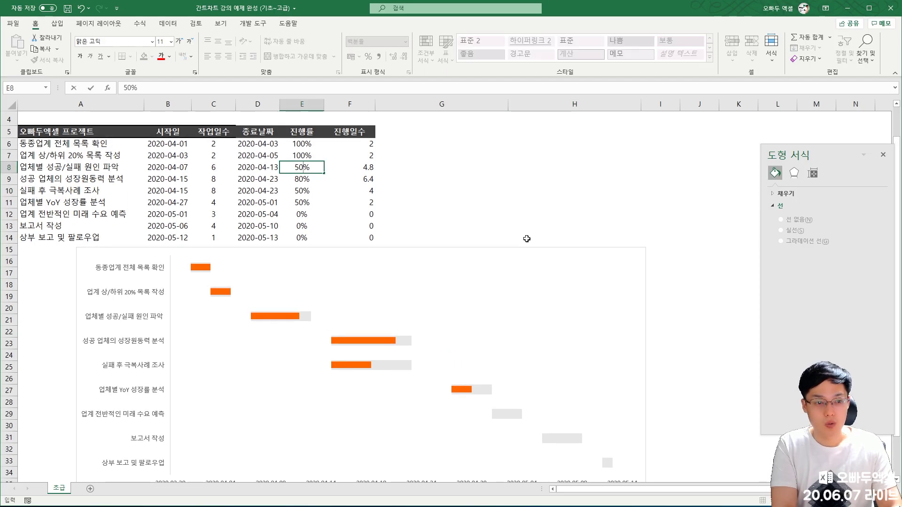
{"action": "key", "text": "ctrl+Return"}
{"action": "type", "text": "100"}
{"action": "key", "text": "ctrl+Return"}
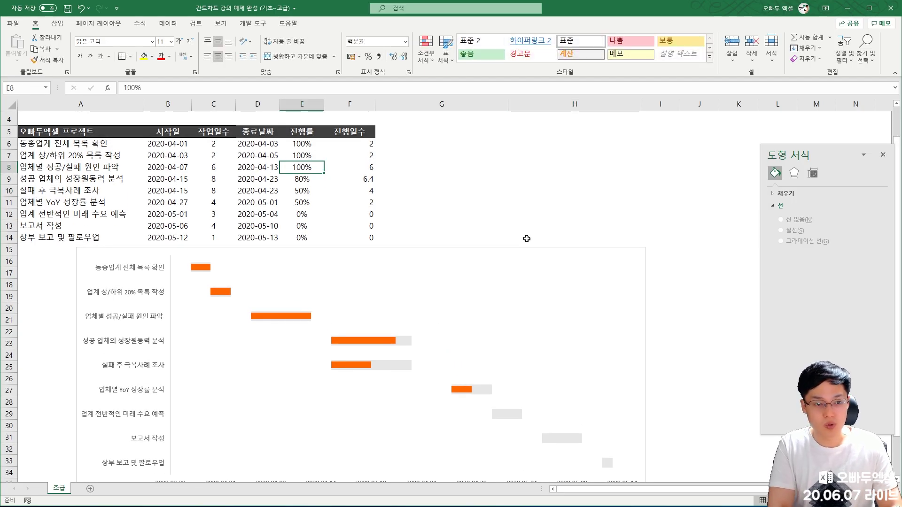
Set the 진행률 of 성공 업체의 성장원동력 분석 (E9) to 100% and of 실패 후 극복사례 조사 (E10) to 80%.
{"action": "key", "text": "Down"}
{"action": "type", "text": "10-"}
{"action": "type", "text": "9"}
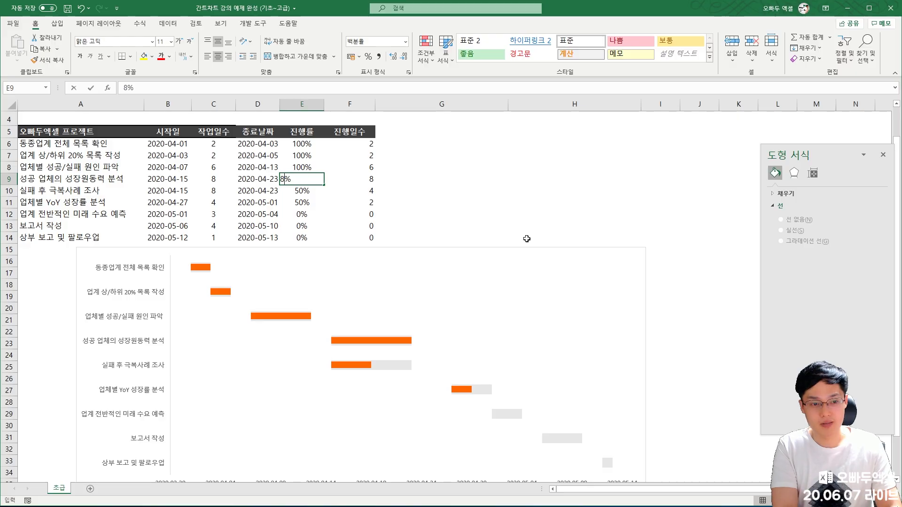
{"action": "key", "text": "Escape"}
{"action": "key", "text": "Down"}
{"action": "type", "text": "9"}
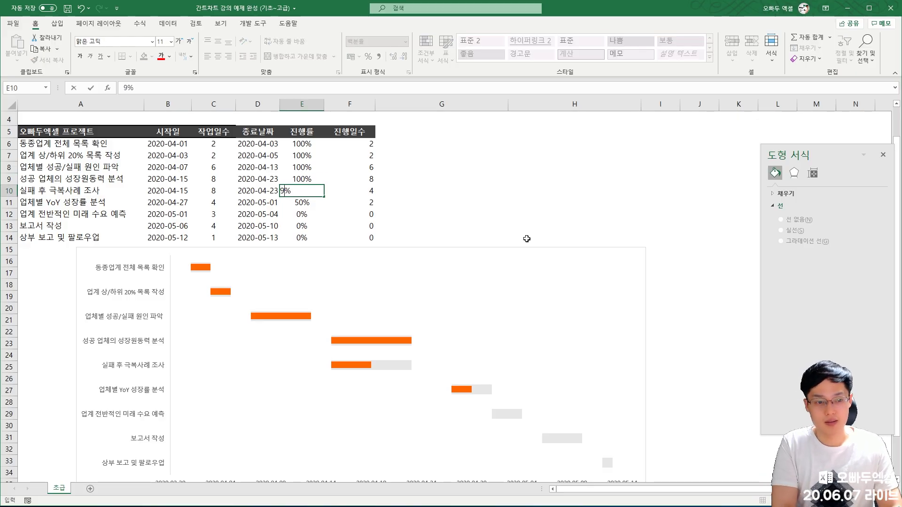
{"action": "type", "text": "0"}
{"action": "key", "text": "ctrl+Return"}
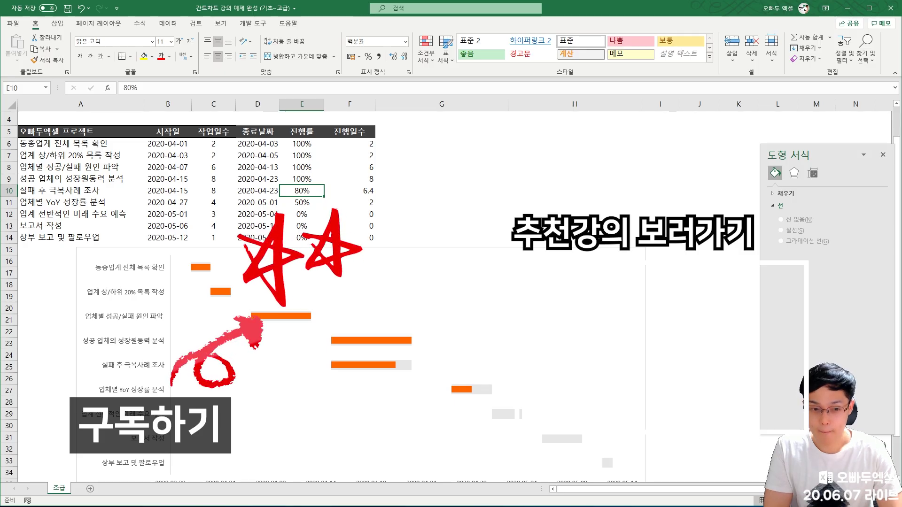
Switch to the Notepad notes and place the text cursor after the line 일자별로 작업 스케쥴.
{"action": "left_click", "coordinate": [498, 227]}
{"action": "scroll", "coordinate": [498, 227], "scroll_direction": "up", "scroll_amount": 1}
{"action": "key", "text": "alt+Tab"}
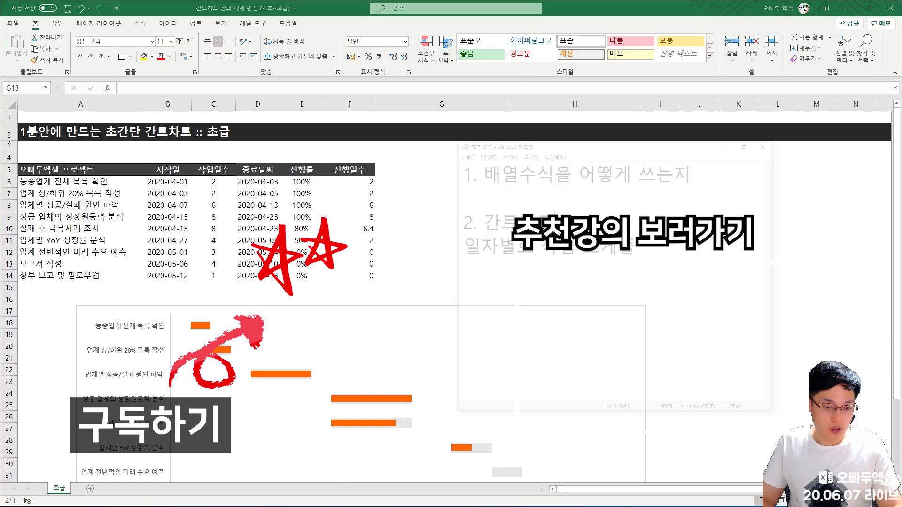
{"action": "key", "text": "ctrl+a"}
{"action": "left_click", "coordinate": [705, 139]}
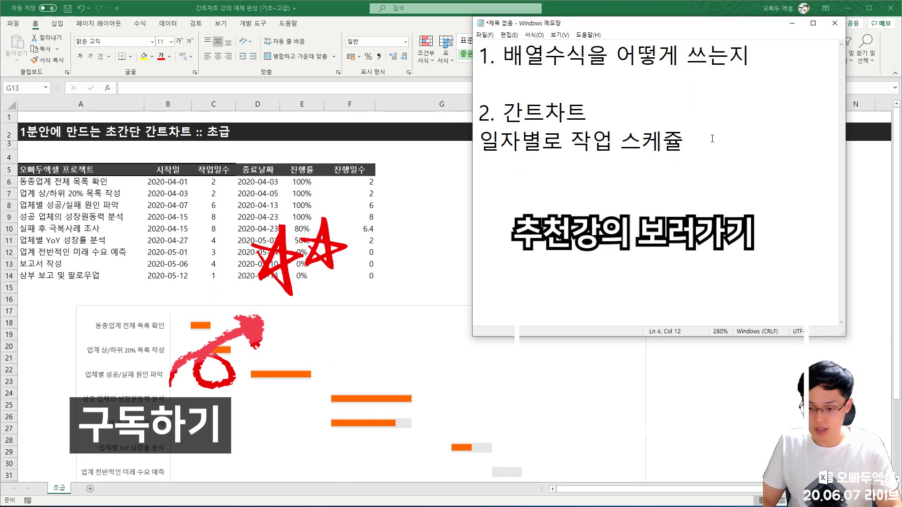